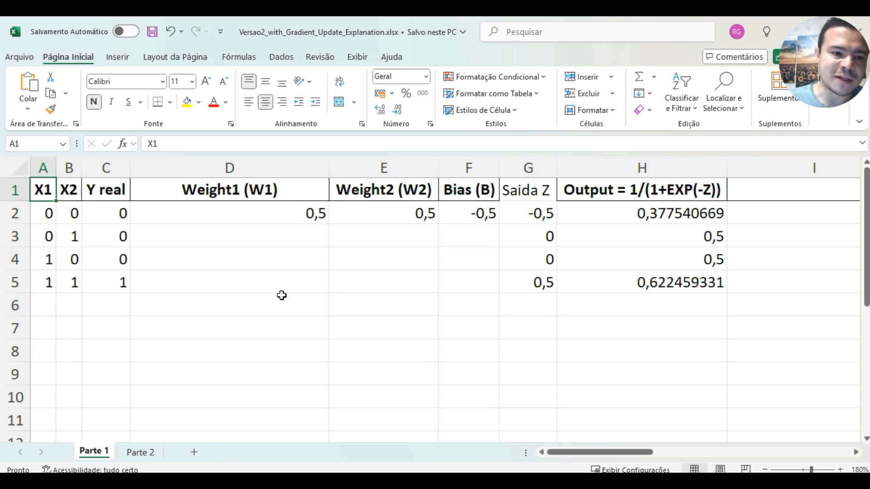
Enter the label AND in cell C7, below the Y real column
key(Down)
key(Up)
key(Right)
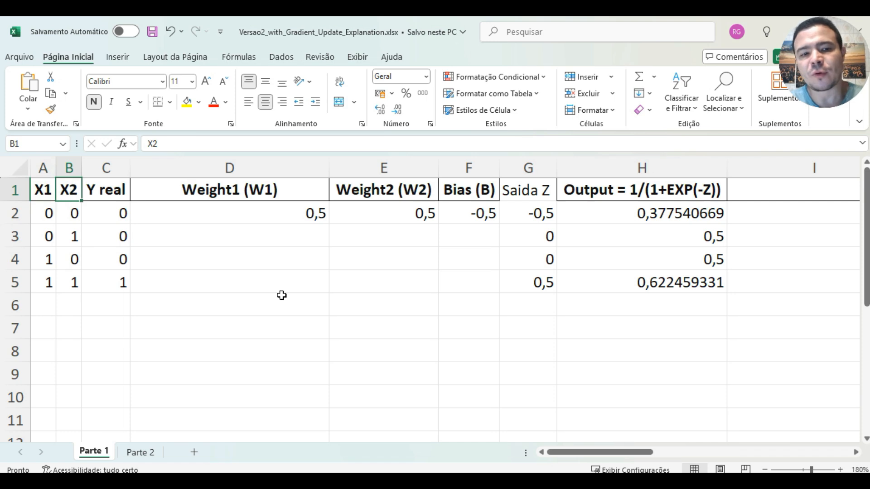
key(Right)
key(Down)
key(Down)
key(Down)
key(Down)
key(Down)
key(Down)
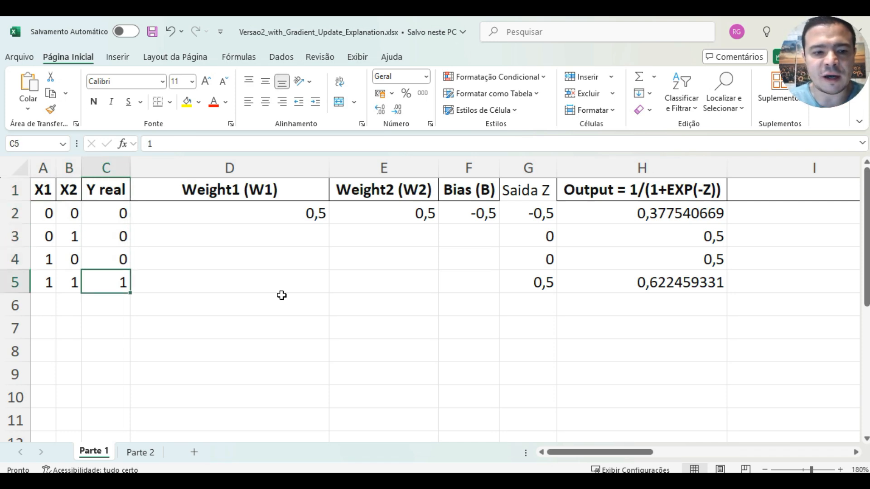
text(AND)
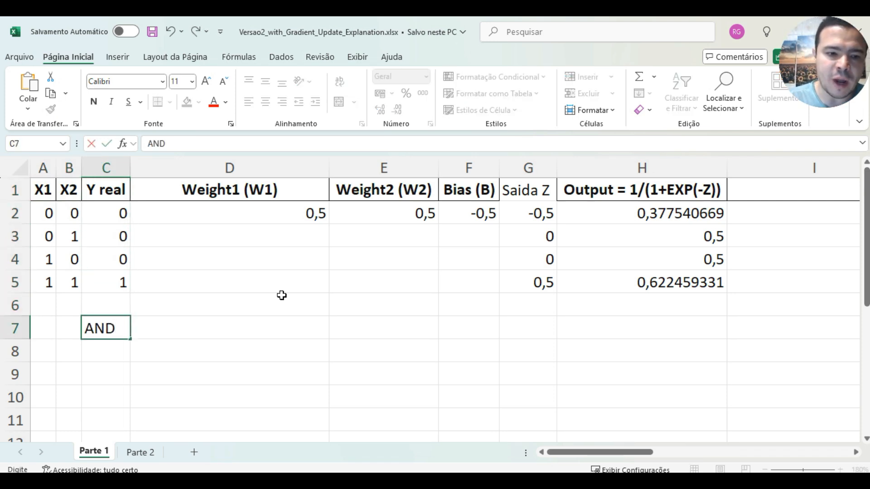
key(Return)
Review the X1, X2 and Y real headers and the first data row of the truth table
key(Up)
key(Up)
key(Up)
key(Up)
key(Up)
key(Up)
key(Up)
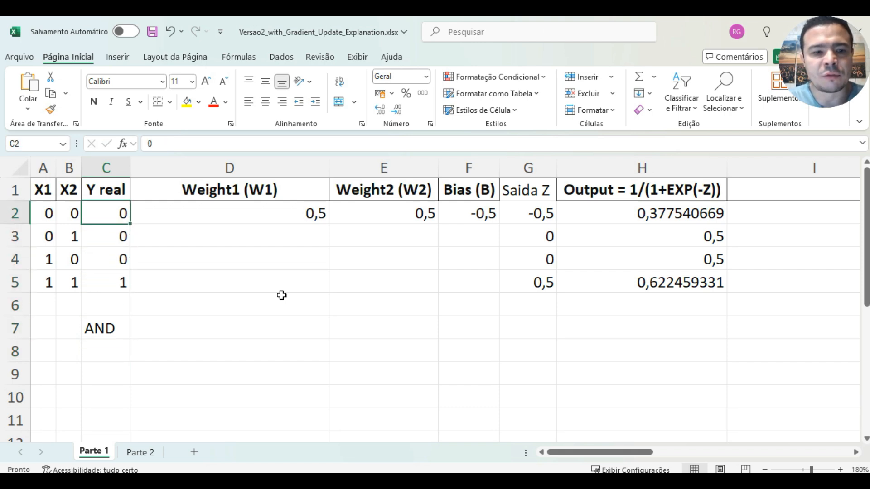
key(Down)
key(Left)
key(Left)
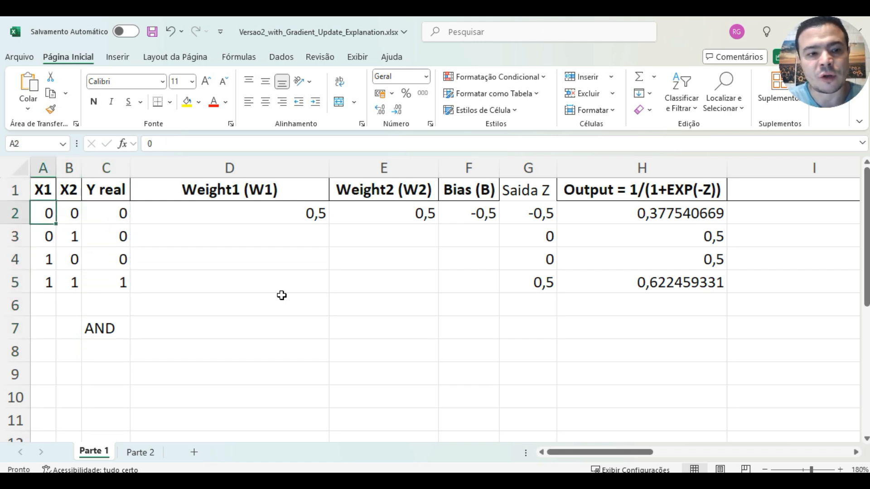
key(Up)
key(Right)
key(Left)
key(Down)
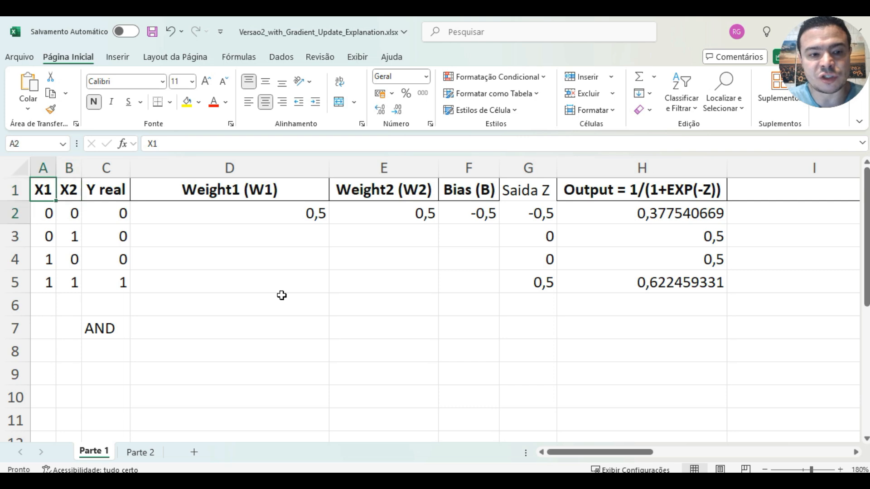
key(Right)
key(Right)
key(Up)
key(Down)
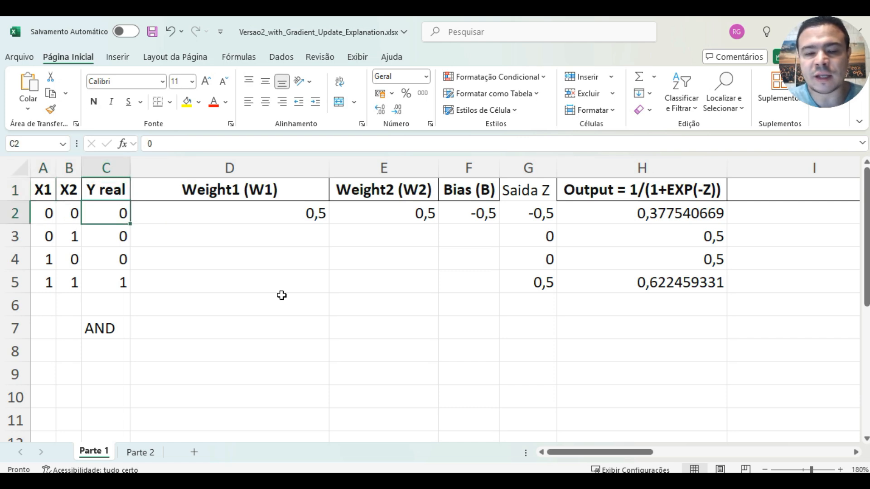
Examine the X1 and X2 inputs against the Y real output row by row, from row 2 to row 5
key(Down)
key(Down)
key(Up)
key(Up)
key(Left)
key(Left)
key(Right)
key(Right)
key(Down)
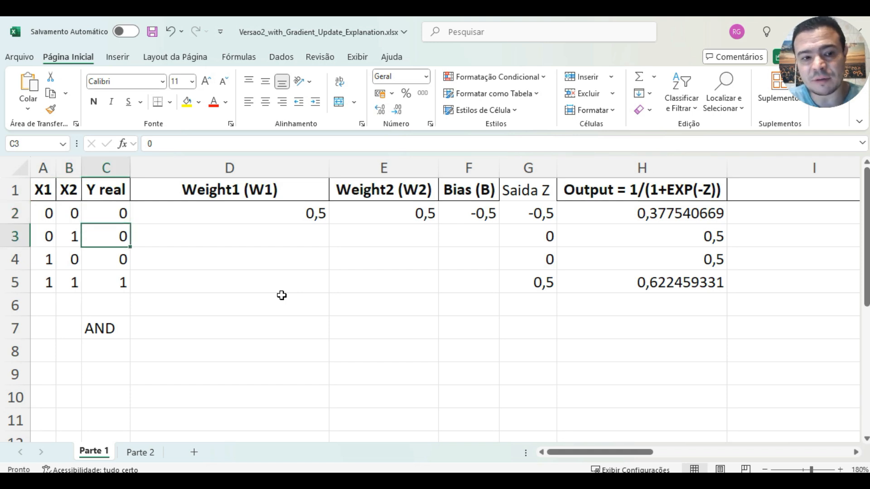
key(Left)
key(Left)
key(Right)
key(Right)
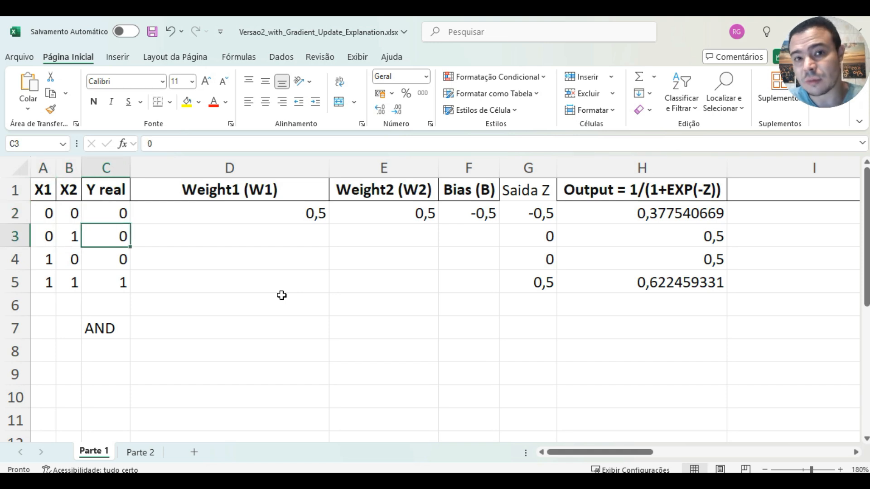
key(Down)
key(Left)
key(Left)
key(Right)
key(Right)
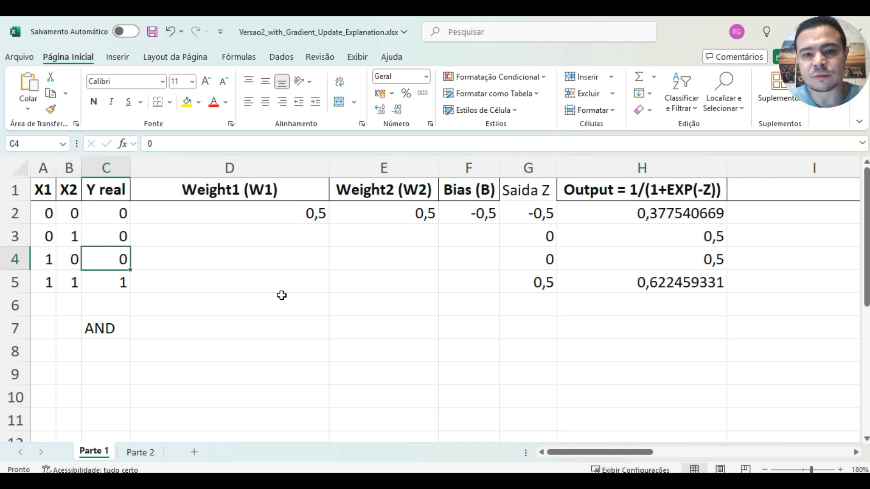
key(Down)
key(Left)
key(Left)
key(Right)
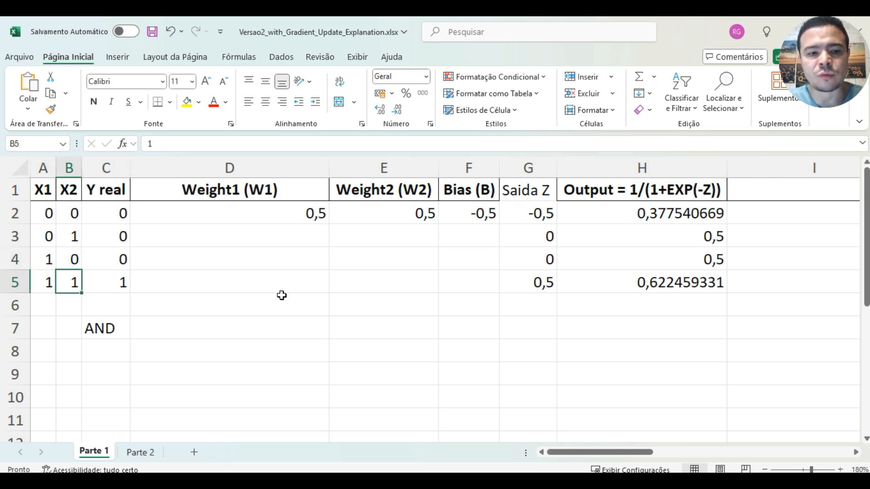
key(Right)
Compare the AND label in C7 with the Y real values above it
key(Down)
key(Down)
key(Down)
key(Up)
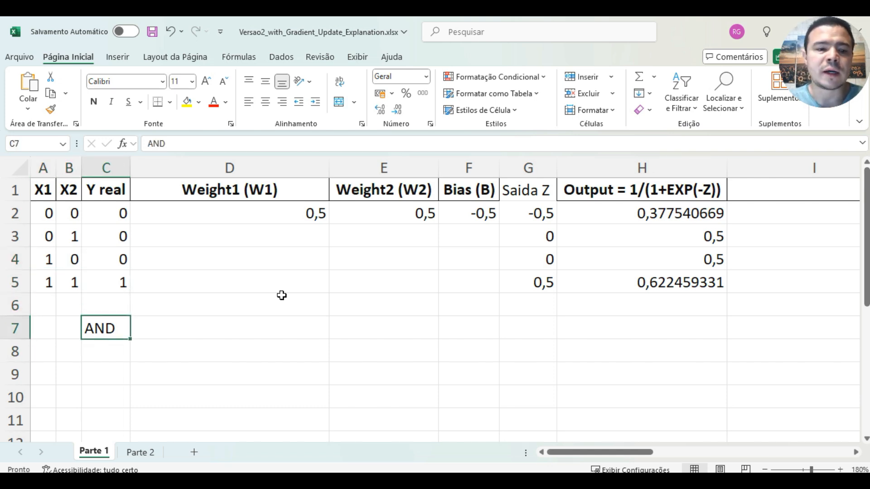
key(Up)
key(Up)
key(Up)
key(Up)
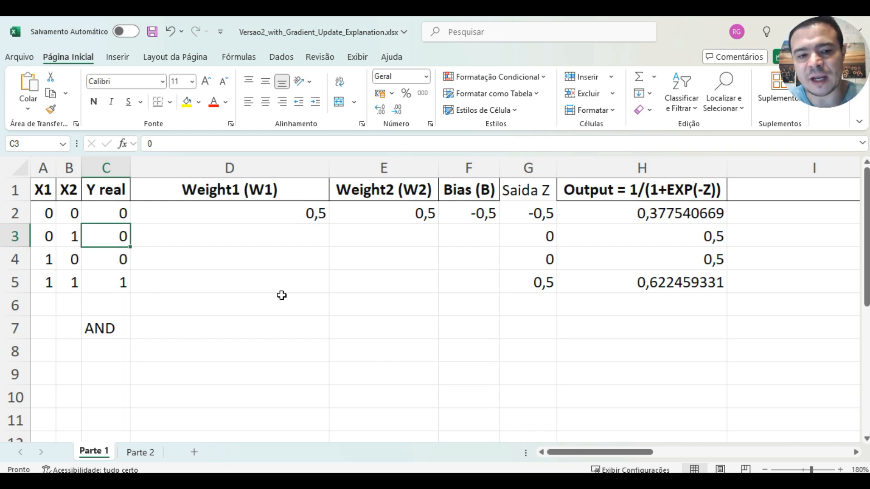
key(Down)
key(Down)
key(Down)
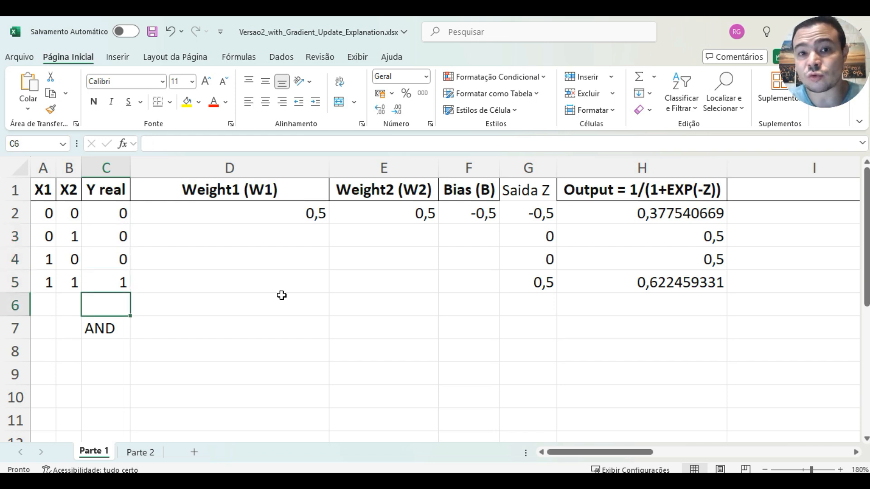
key(Up)
key(Up)
key(Up)
key(Up)
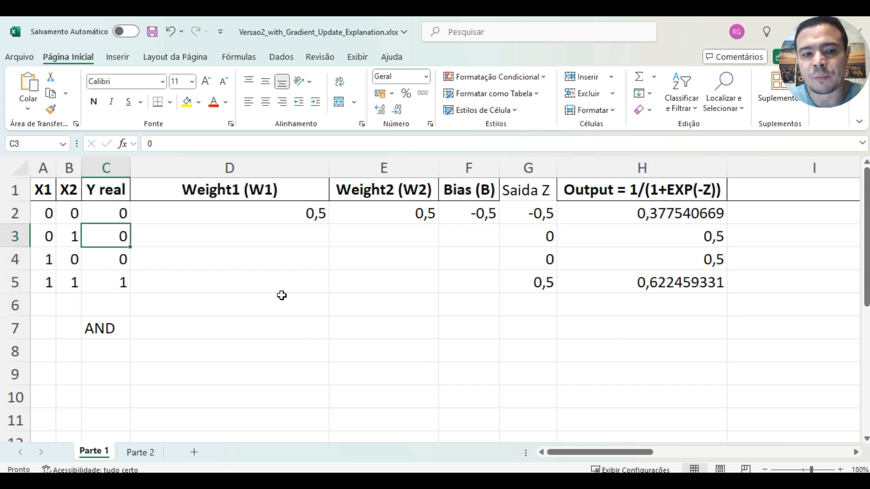
Go through the input pairs in rows 2 to 5 again, checking the expected AND output of each
key(Left)
key(Left)
key(Right)
key(Right)
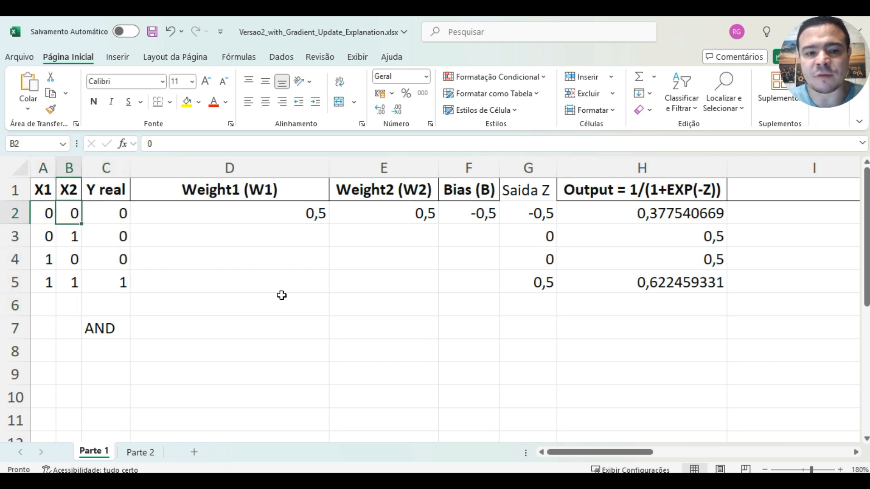
key(Down)
key(Left)
key(Right)
key(Right)
key(Down)
key(Left)
key(Left)
key(Right)
key(Down)
key(Left)
key(Right)
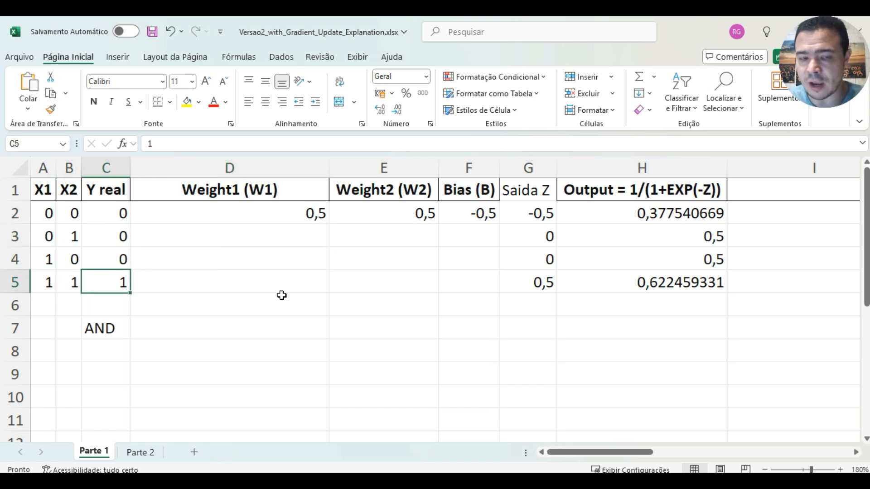
Review the Y real column from its first value down to the AND label and back up
key(Up)
key(Up)
key(Up)
key(Up)
key(Down)
key(Down)
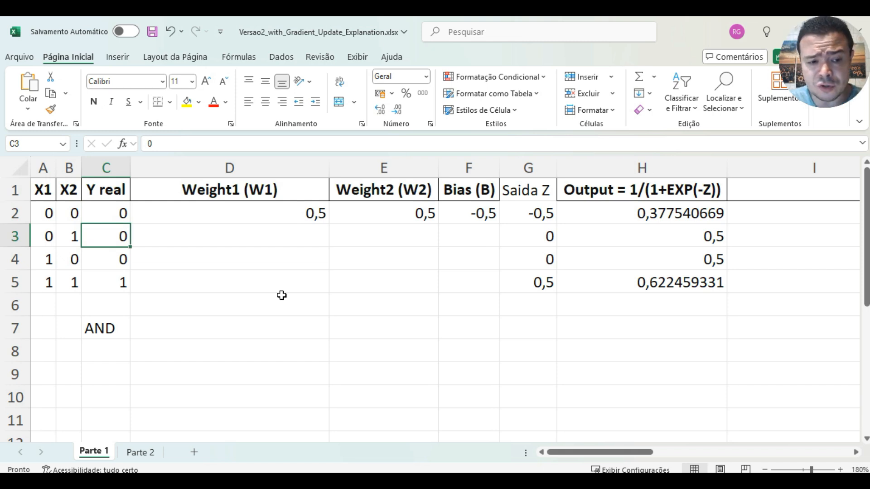
key(Down)
key(Down)
key(Down)
key(Down)
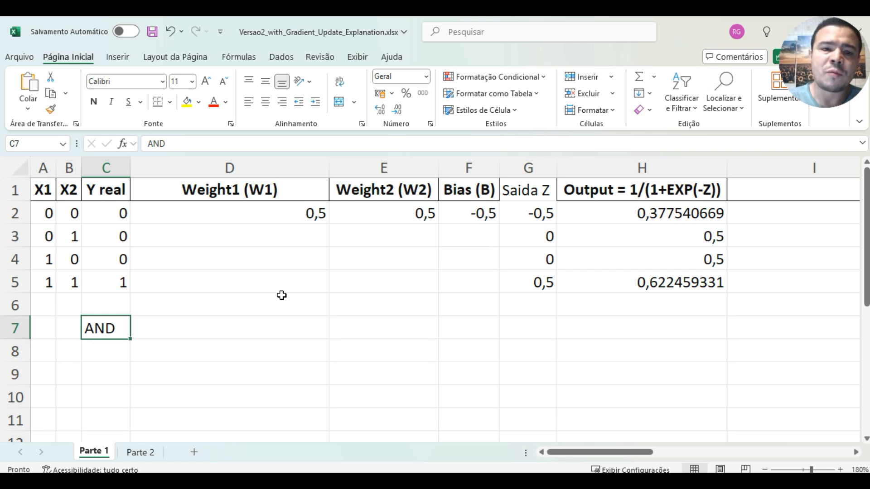
key(Up)
key(Up)
key(Up)
key(Up)
key(Up)
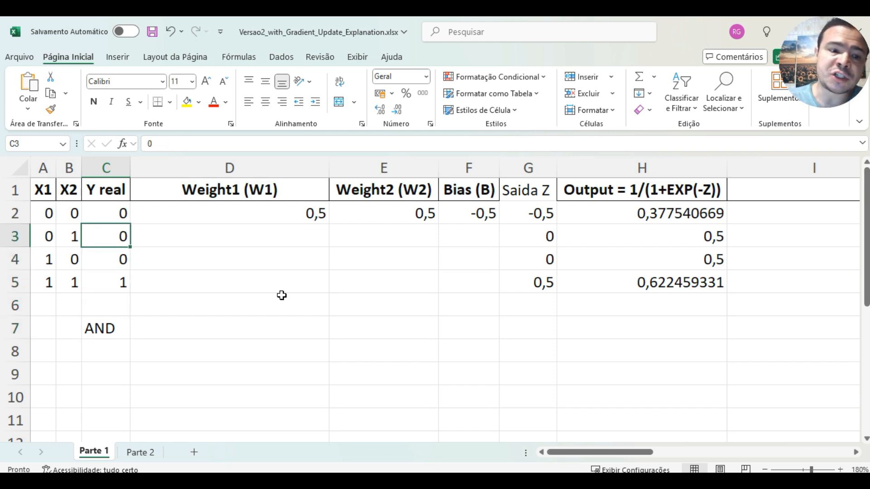
Narrow the Weight1 (W1) column so it fits its header more closely
key(Right)
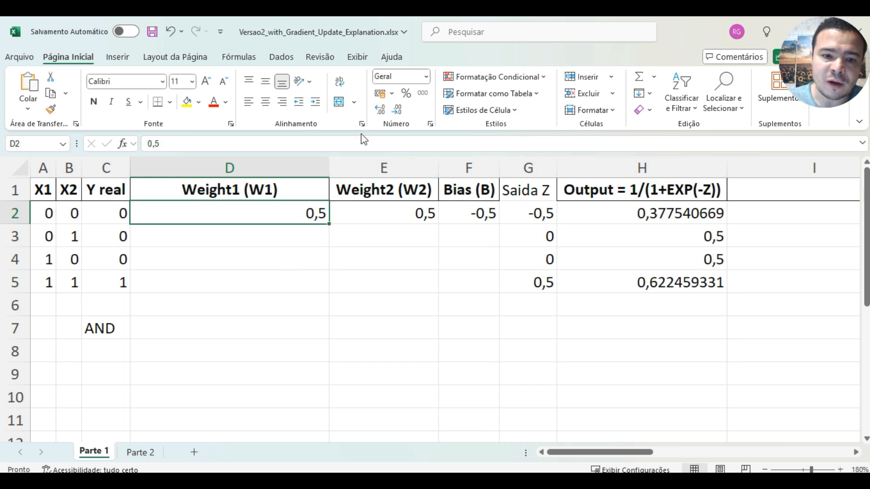
drag(328, 161, 264, 167)
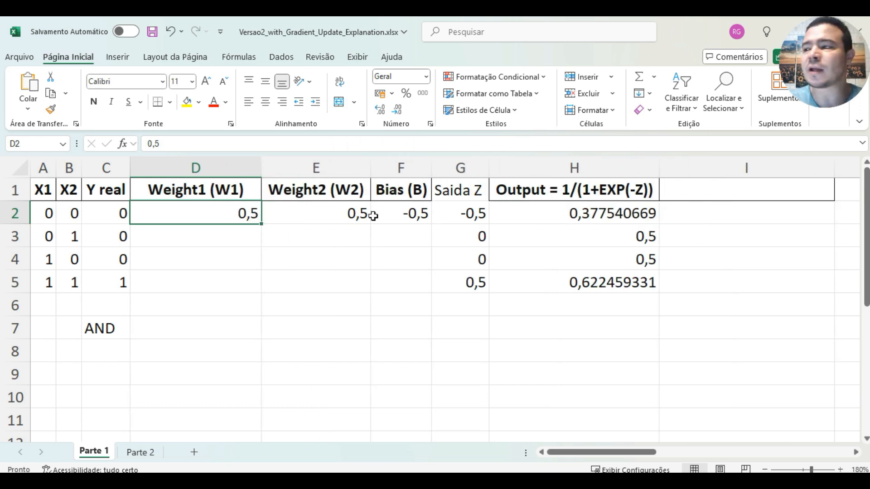
Switch to the browser, examine Wikipedia's artificial neuron structure diagram, and return to the Excel workbook
key(alt+Tab)
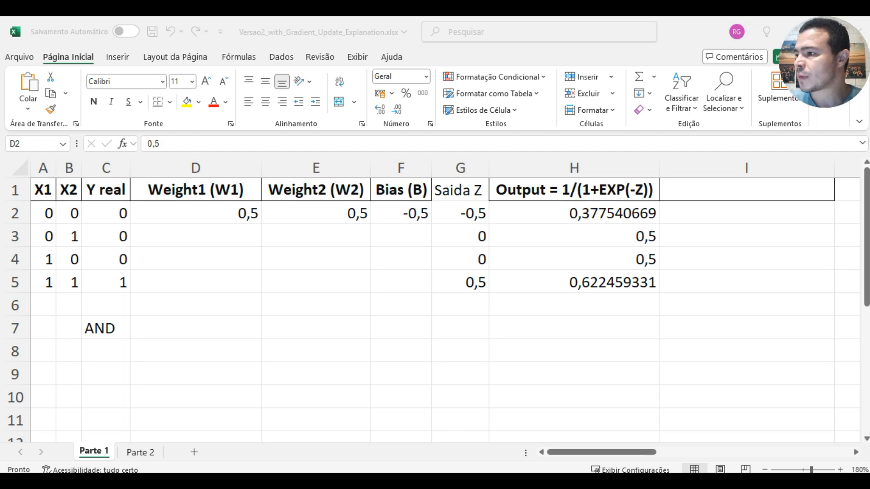
drag(810, 200, 201, 78)
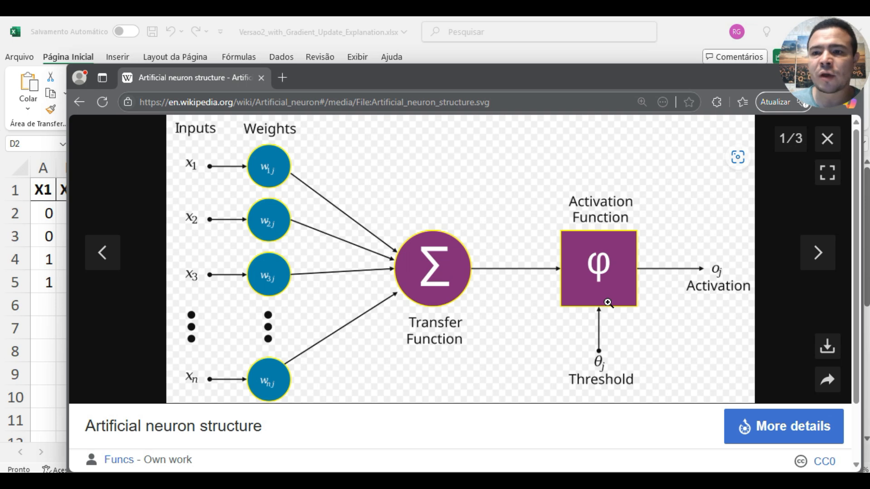
drag(643, 77, 602, 91)
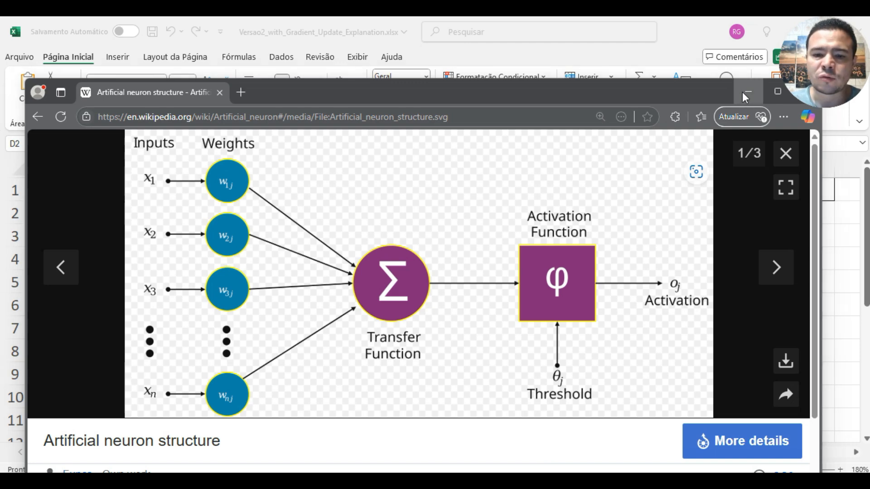
click(742, 91)
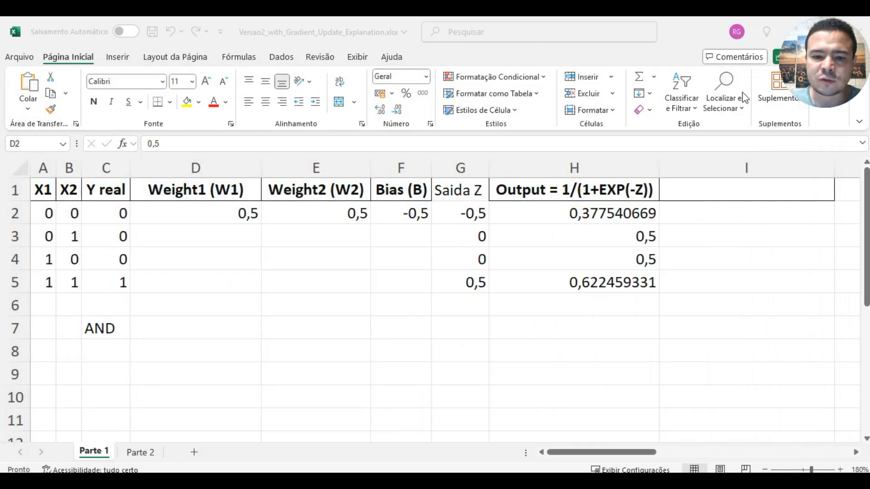
Check the Weight1 and Weight2 cells in row 2, and view the artificial neuron diagram once more
click(252, 261)
key(Up)
key(Up)
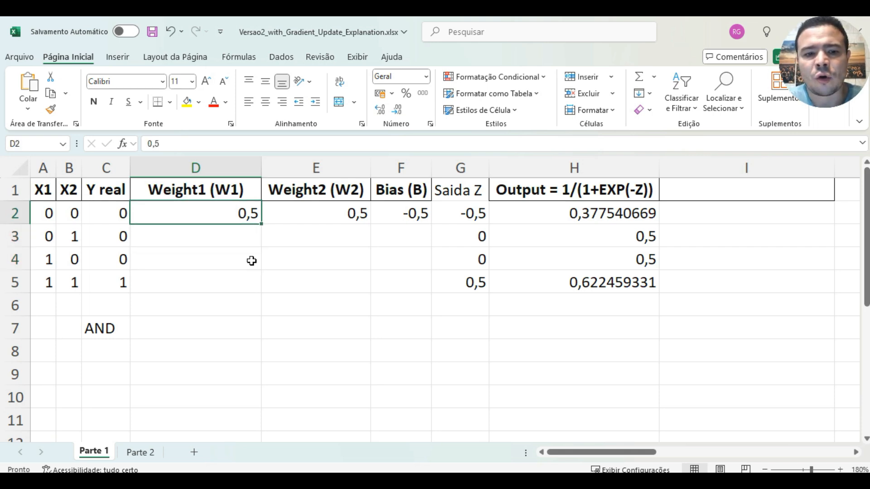
key(Right)
key(Left)
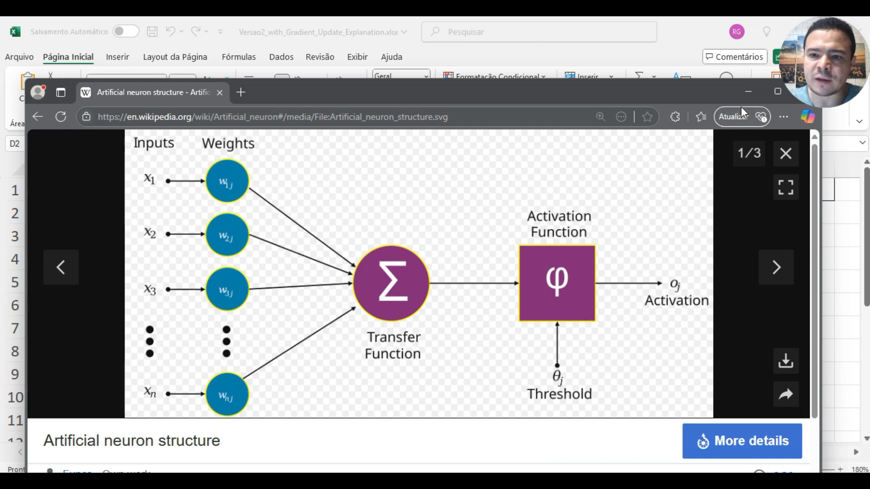
click(748, 92)
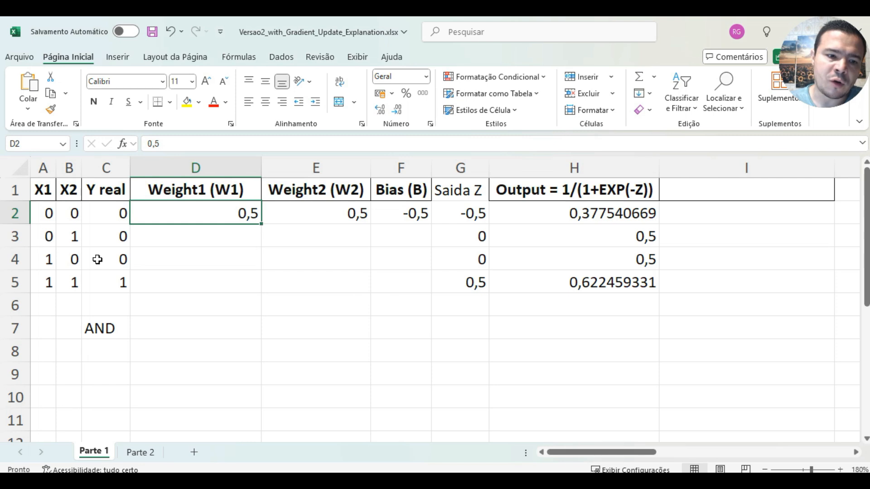
Inspect the row 2 values for inputs X1 and X2 and the matching Y real output
click(199, 285)
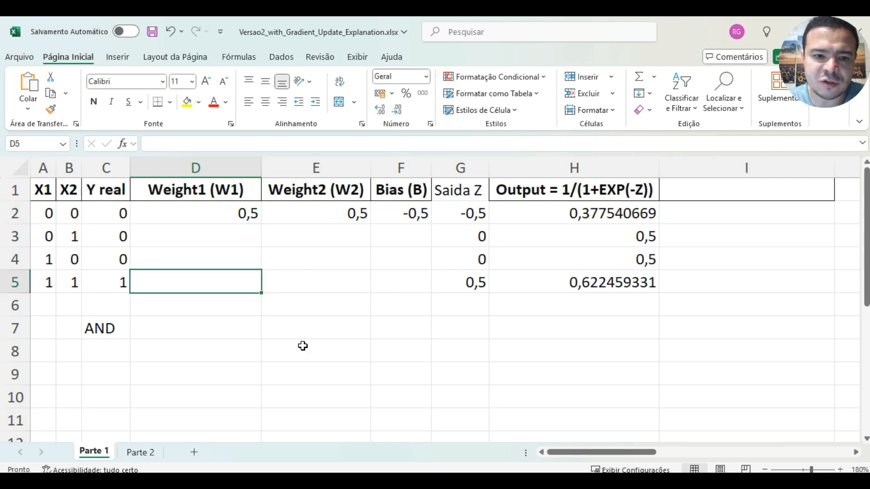
key(Up)
key(Up)
key(Up)
key(Up)
key(Down)
key(Left)
key(Left)
key(Left)
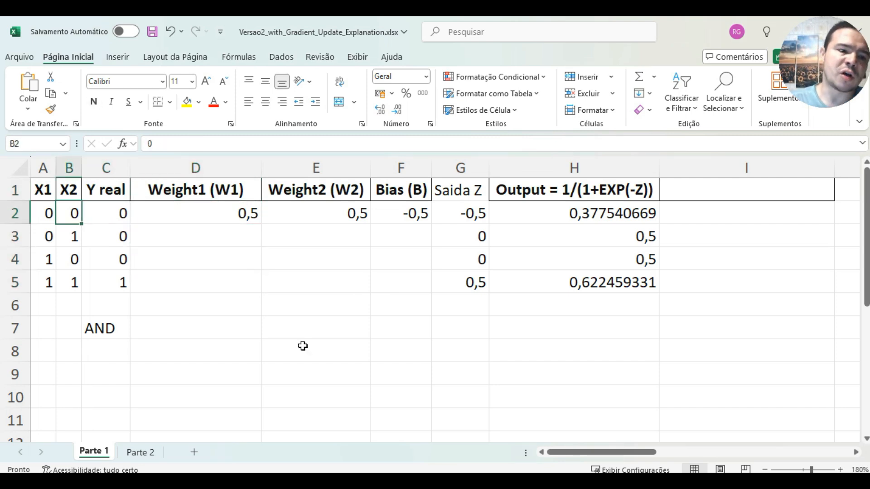
key(Right)
key(Left)
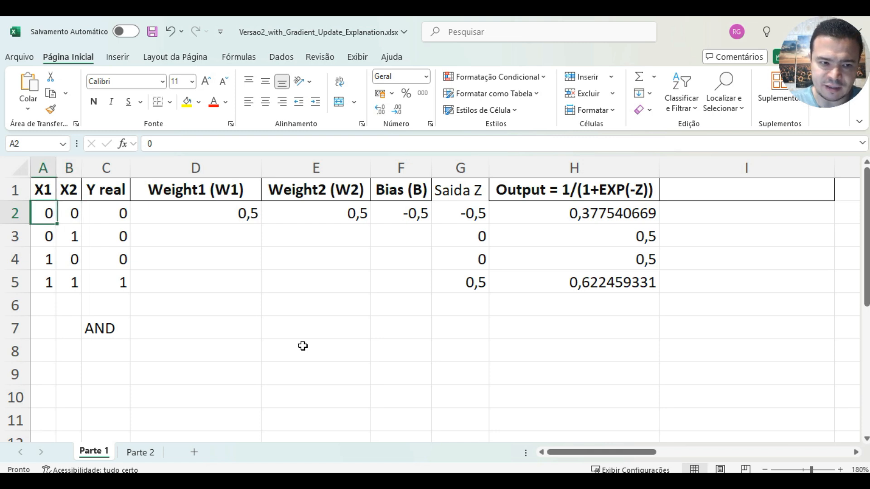
key(Up)
key(Right)
key(Right)
key(Down)
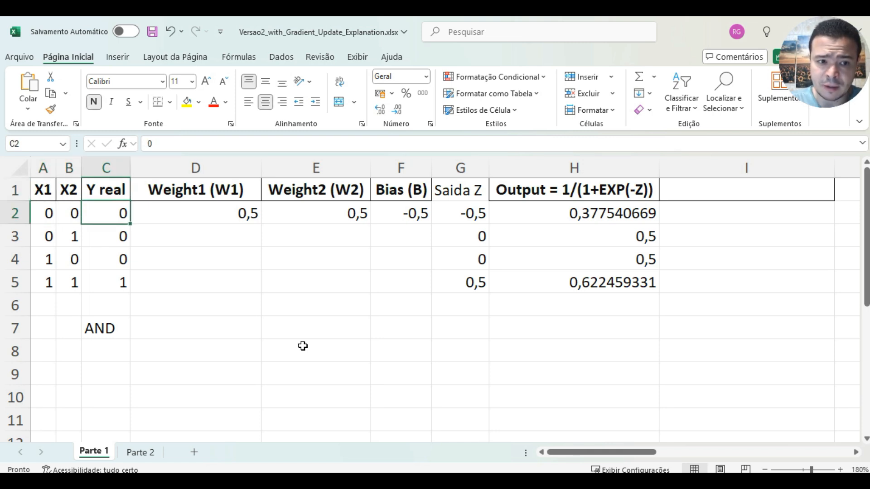
Highlight the Y real column C1:C5 for review, and return to the X1 header
key(Up)
key(shift+Down)
key(shift+Down)
key(shift+Down)
key(shift+Down)
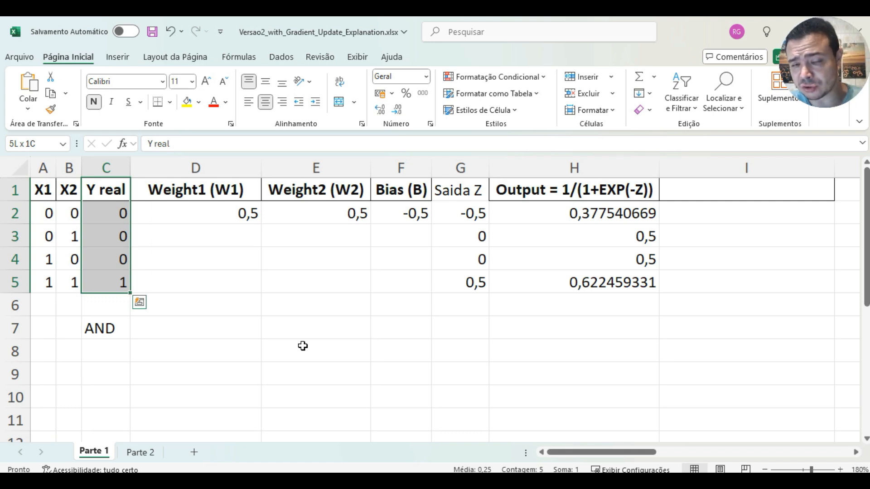
key(Left)
key(Left)
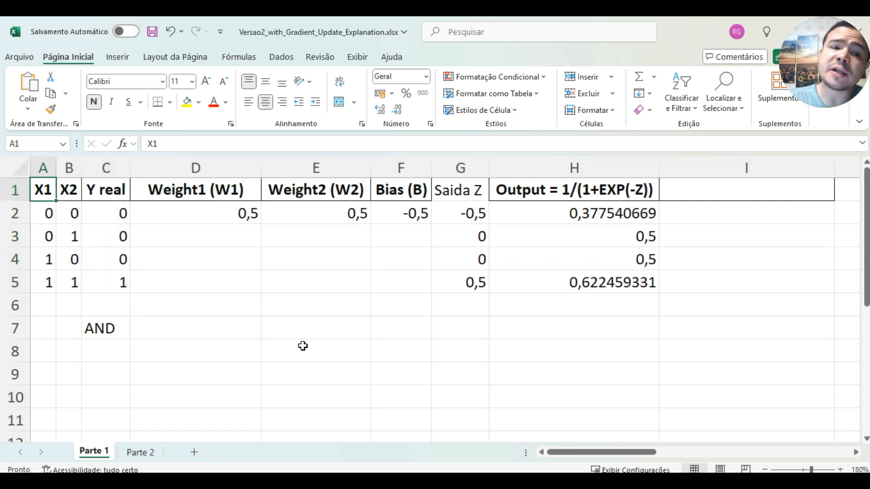
Review the header row from X1 to Weight1 (W1), and inspect the Weight1 and Weight2 cells in row 2
key(Down)
key(Down)
key(Up)
key(Up)
key(Right)
key(Right)
key(Right)
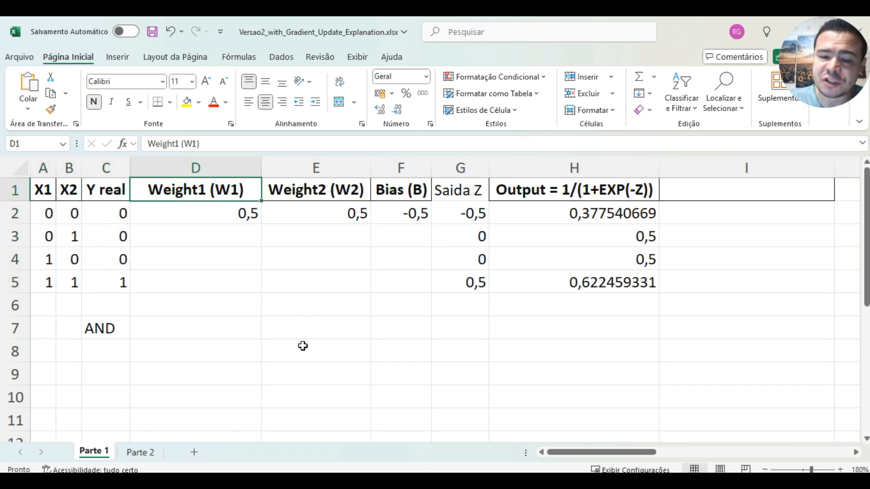
key(Down)
key(Right)
key(Left)
Highlight the Y real column, cells C1:C5, with a yellow fill
key(shift+Down)
key(shift+Down)
key(shift+Down)
key(shift+Down)
key(shift+Down)
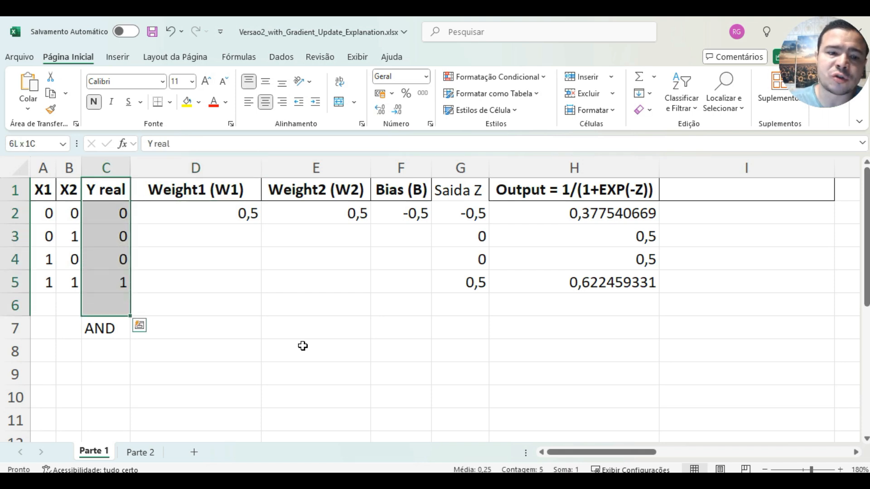
key(shift+Up)
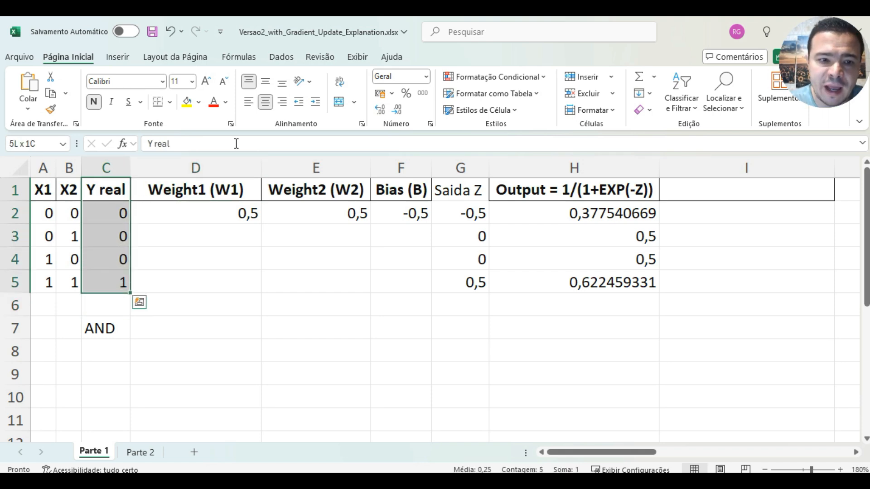
click(187, 102)
Inspect the row 2 cells for Weight1, Weight2, Bias and Saida Z in turn
click(245, 229)
click(243, 216)
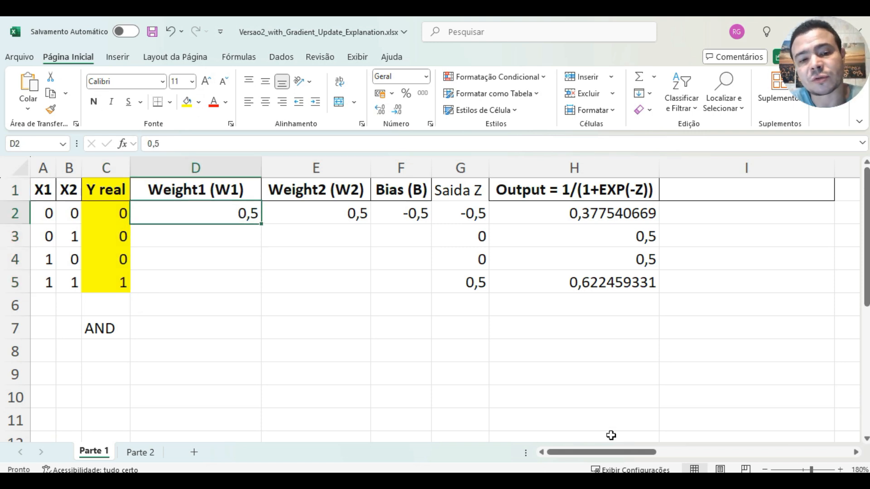
key(Right)
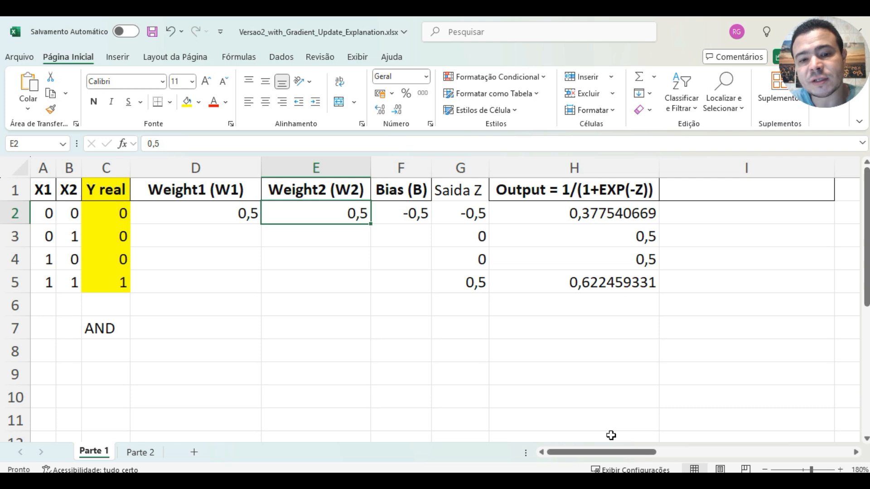
key(Right)
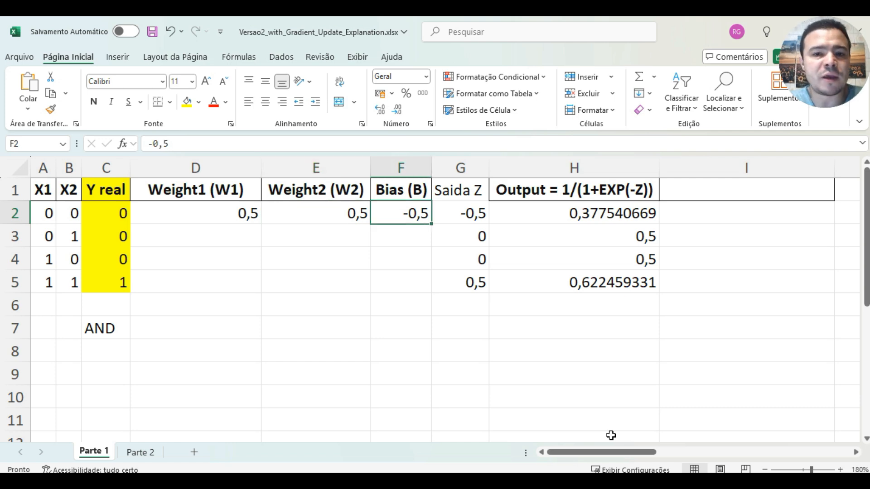
key(Right)
key(Up)
key(Down)
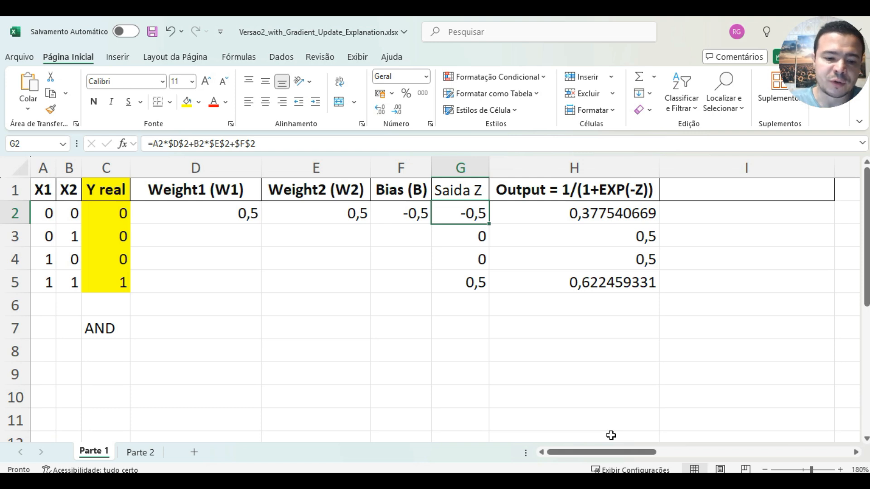
Examine the Saida Z formula in G2 term by term, including the cells it references
key(F2)
key(Left)
key(Left)
key(Left)
key(Left)
key(Left)
key(Left)
key(Left)
key(Left)
key(Left)
key(Left)
key(Left)
key(Left)
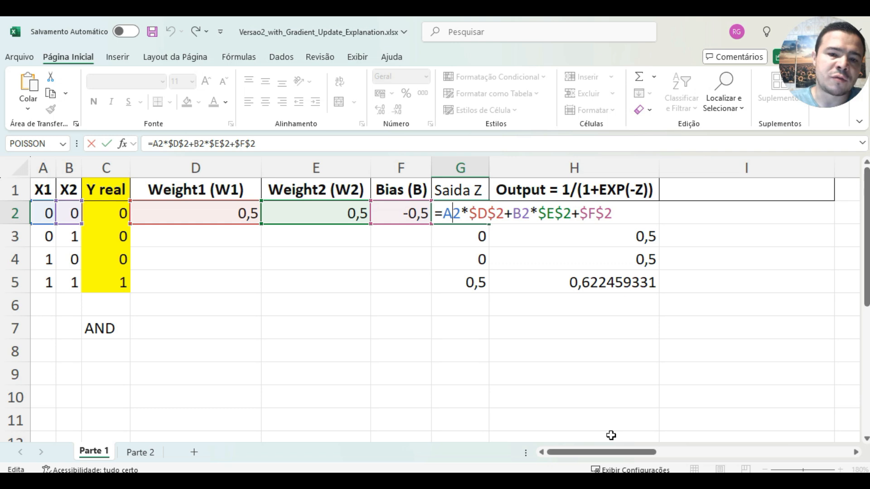
key(Return)
key(Up)
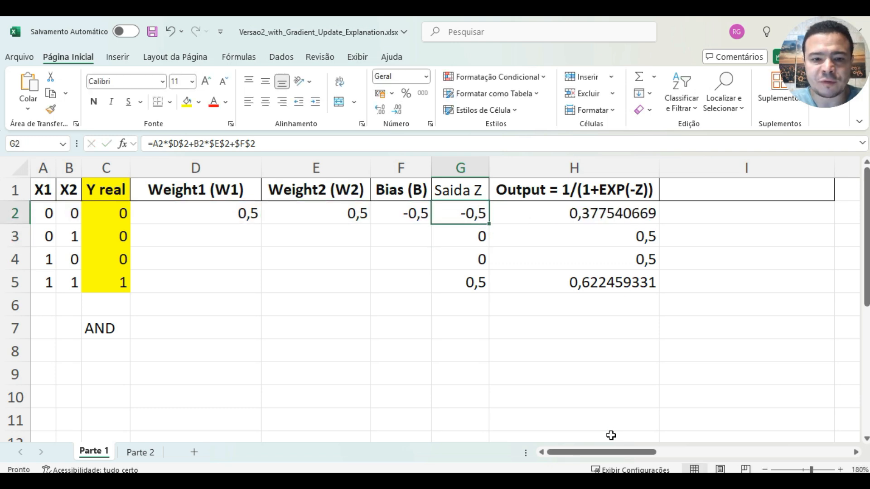
key(F2)
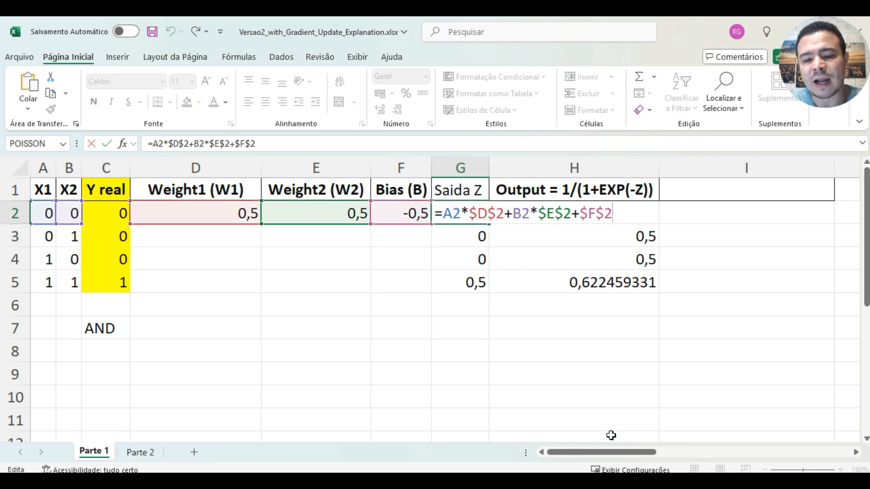
key(Return)
key(Up)
Remove the bias term $F$2 from the Saida Z formula in G2
key(F2)
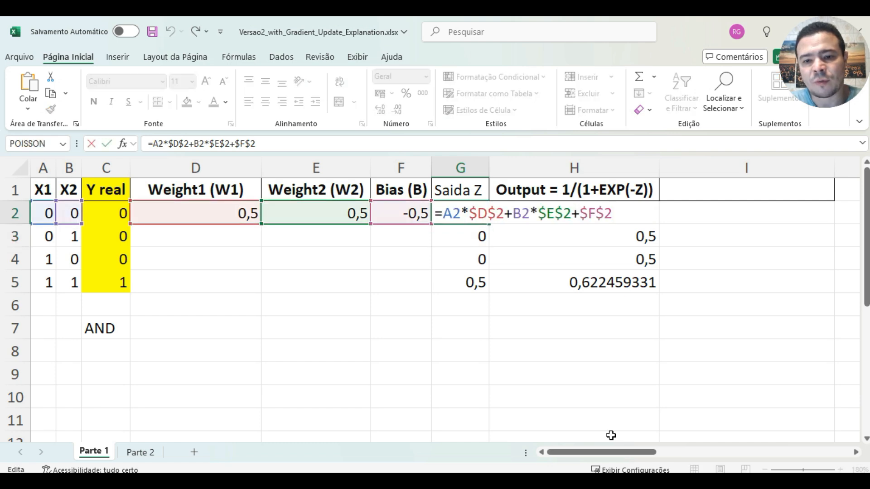
key(BackSpace)
key(BackSpace)
key(BackSpace)
key(BackSpace)
key(BackSpace)
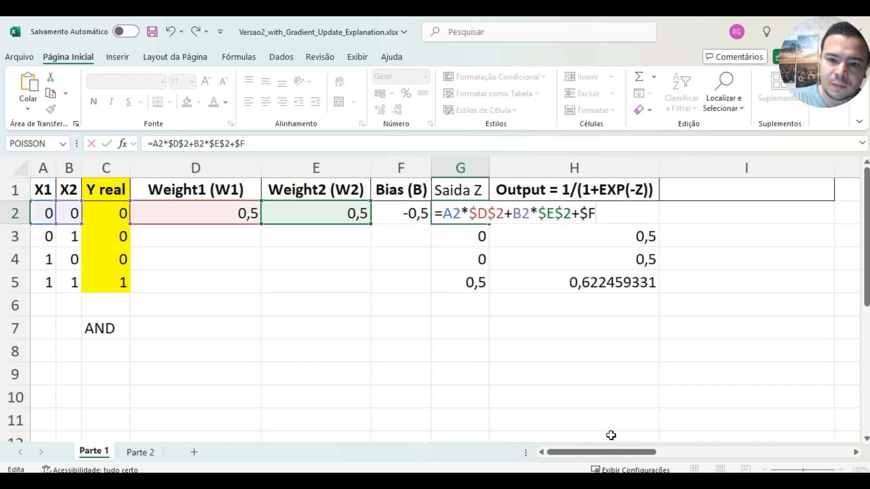
key(Return)
key(Up)
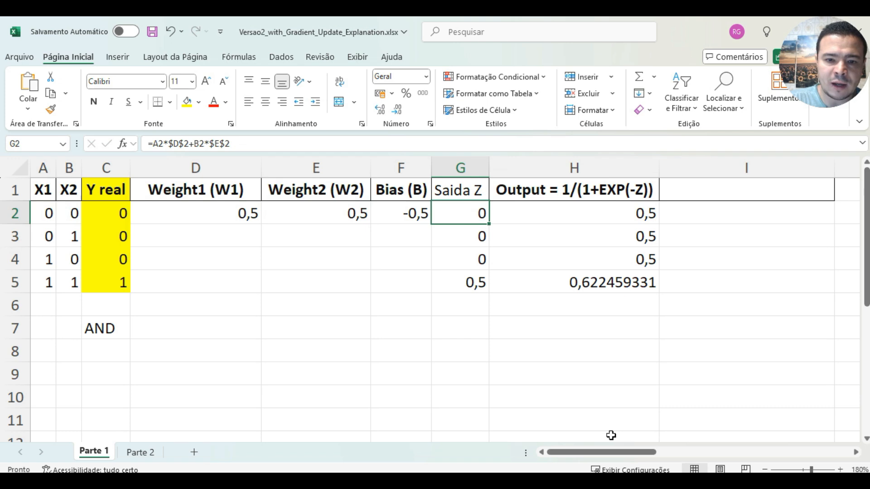
Start a new Saida Z formula in G2 that multiplies X1 by Weight1, =A2*D2
text(=)
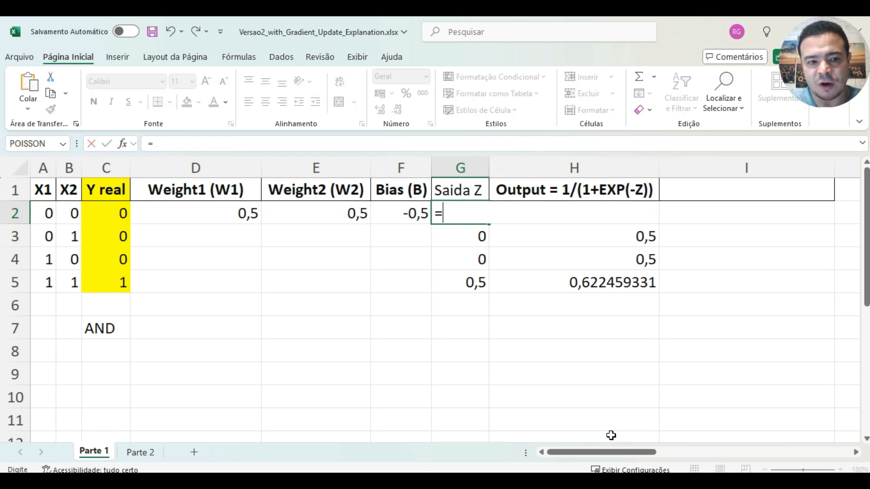
key(Left)
key(Home)
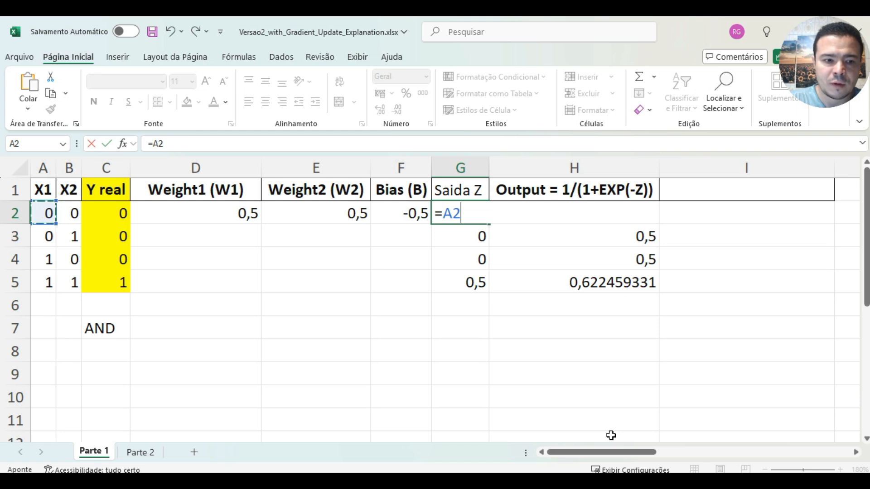
text(*)
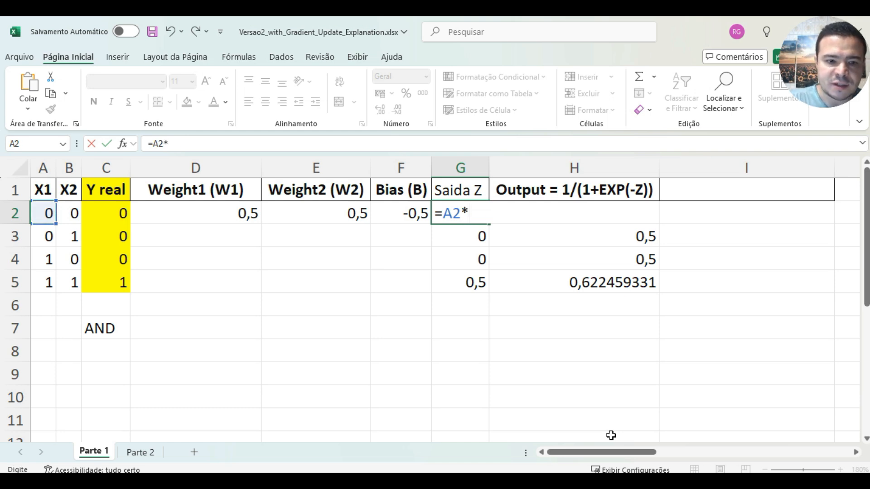
key(Left)
key(Left)
key(Left)
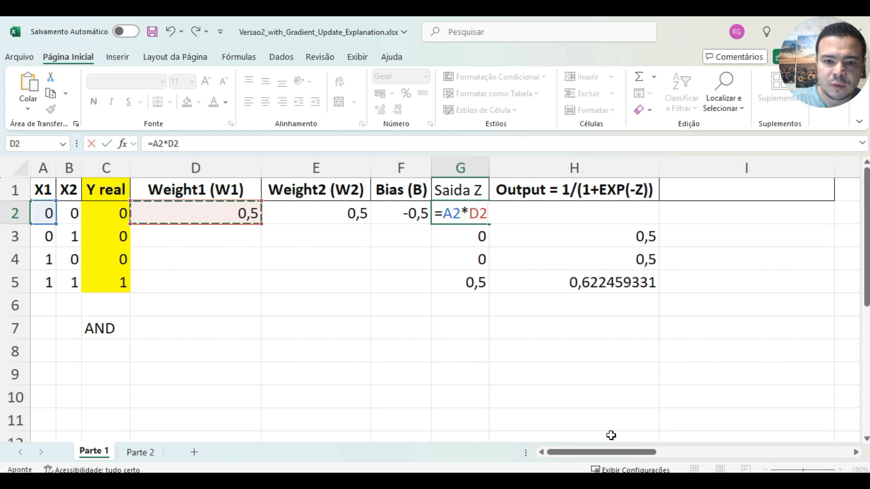
Add the product of X2 and Weight2, +B2*E2, to the G2 formula
text(+)
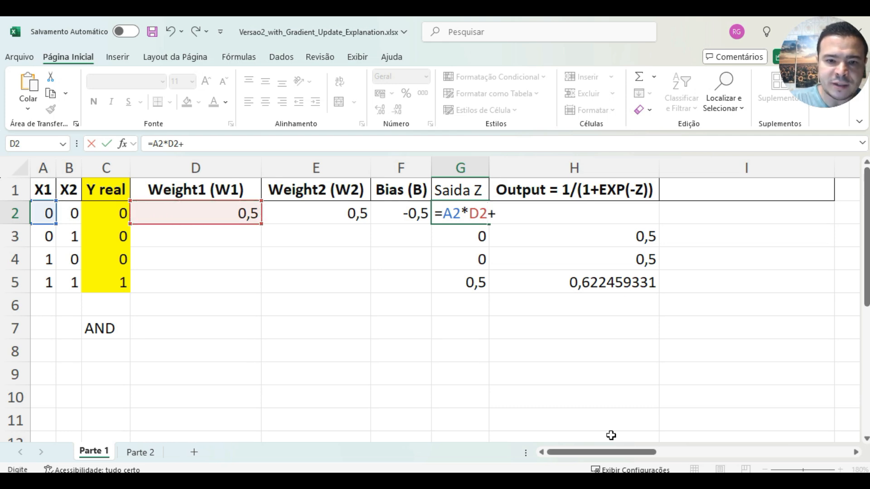
key(Left)
key(Left)
key(Left)
key(Left)
key(Left)
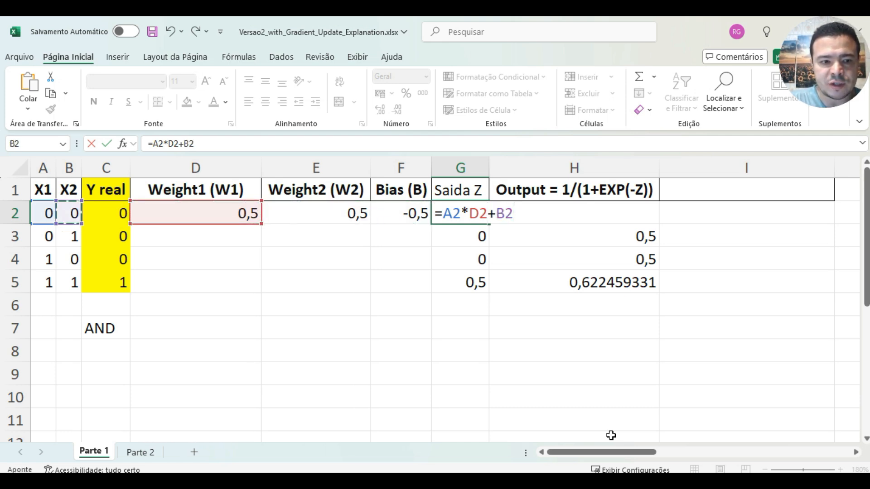
text(*)
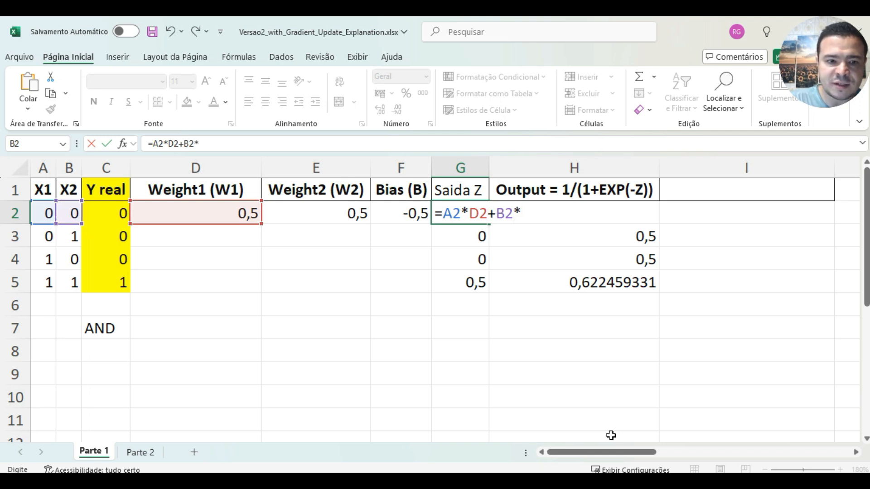
key(Left)
key(Left)
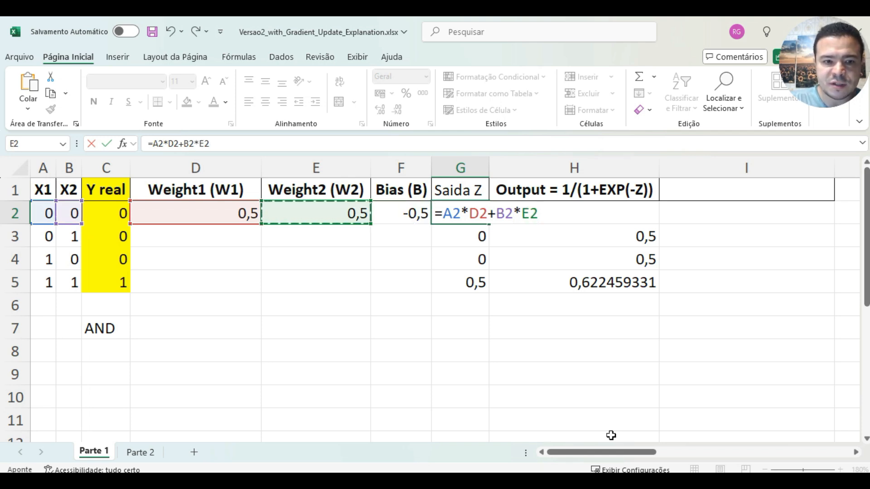
Complete the G2 formula by adding the bias, giving =A2*D2+B2*E2+F2
text(+)
key(Left)
key(Left)
key(Right)
key(Return)
key(Up)
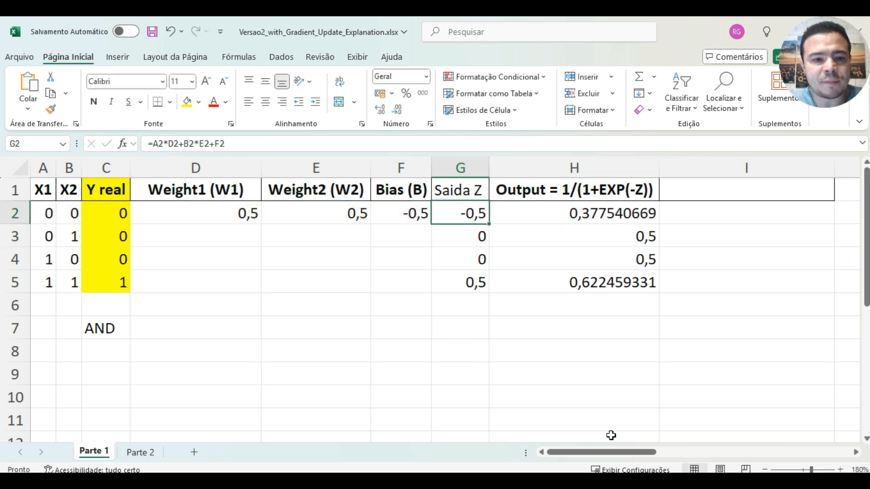
Set the bias in F2 to 0,5
key(Left)
key(Left)
key(Left)
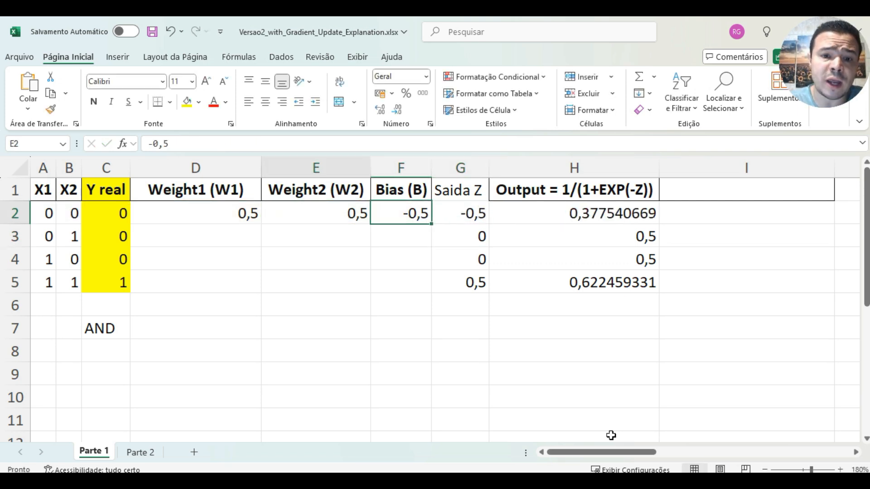
key(Right)
key(Right)
text(0,5)
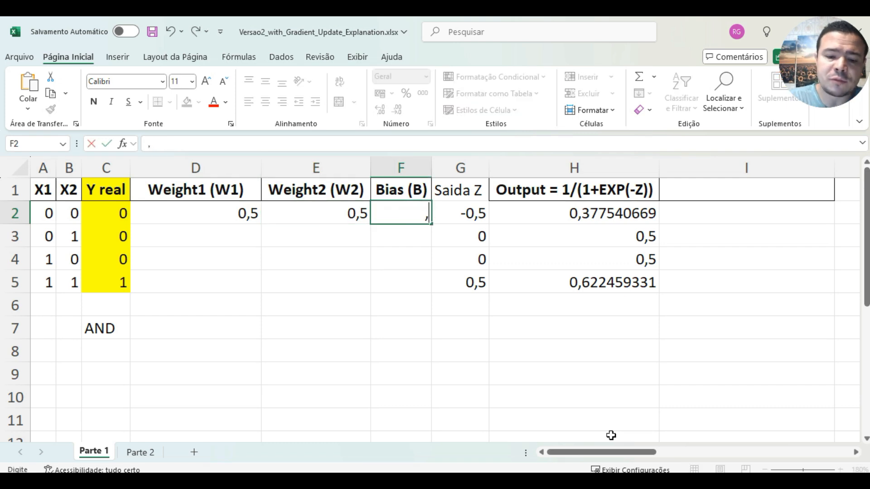
key(Return)
Edit the Saida Z formula in G2 so the Weight1 reference is absolute, $D$2
key(Up)
key(Up)
key(Down)
key(Right)
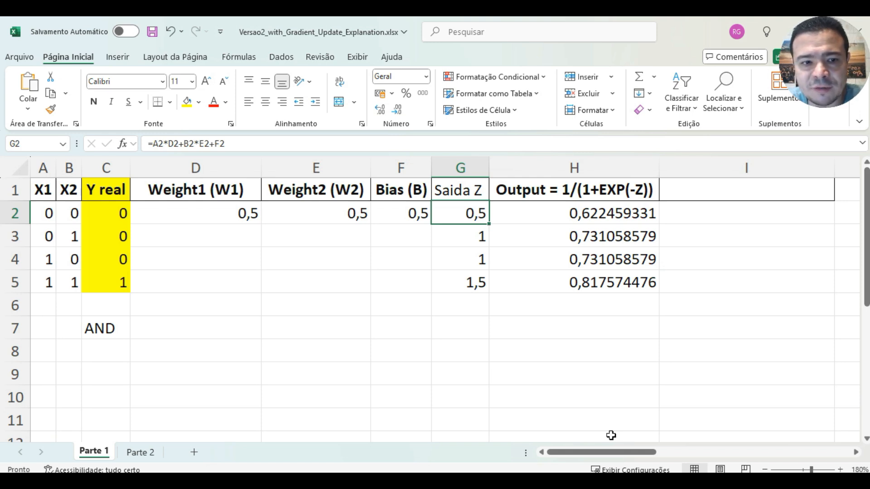
key(F2)
key(Left)
key(Left)
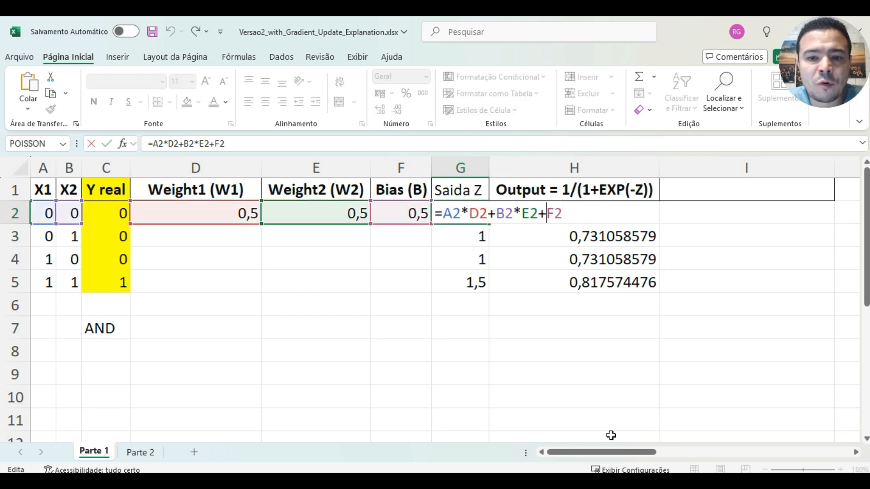
key(Left)
key(Left)
key(Left)
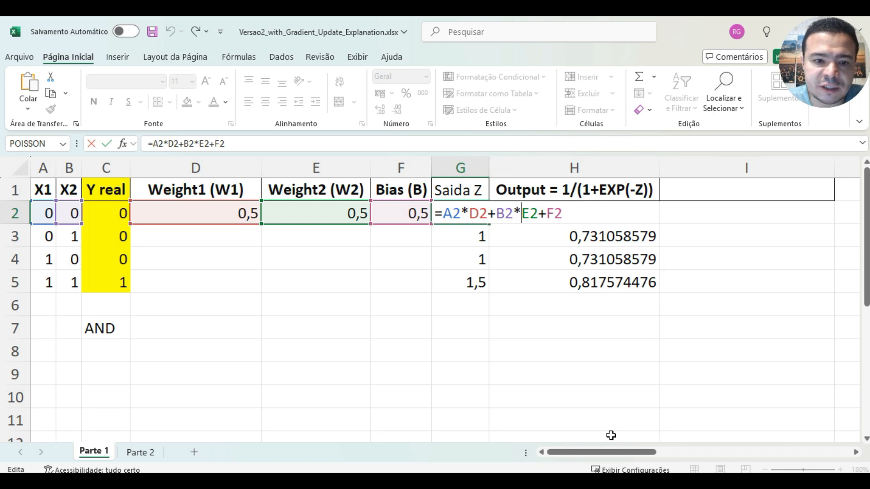
key(Left)
key(Left)
key(Left)
key(Left)
key(Left)
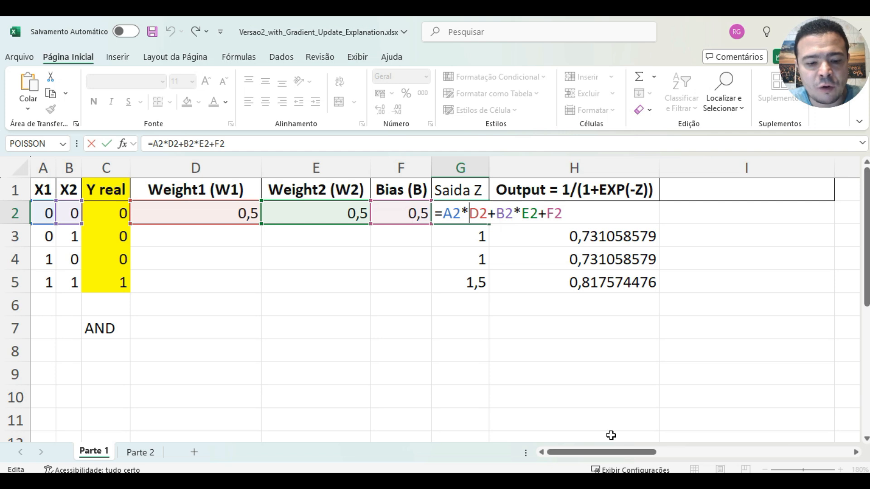
text($)
key(Right)
text($)
Make the Weight2 reference in the G2 formula absolute, $E$2
key(Right)
key(Right)
key(Right)
key(Right)
key(Right)
text($)
key(Right)
text($)
Make the bias reference absolute, $F$2, and fill the Saida Z formula from G2 down to G5
key(Right)
key(Right)
key(Right)
key(Left)
text($)
key(Right)
text($)
key(ctrl+Return)
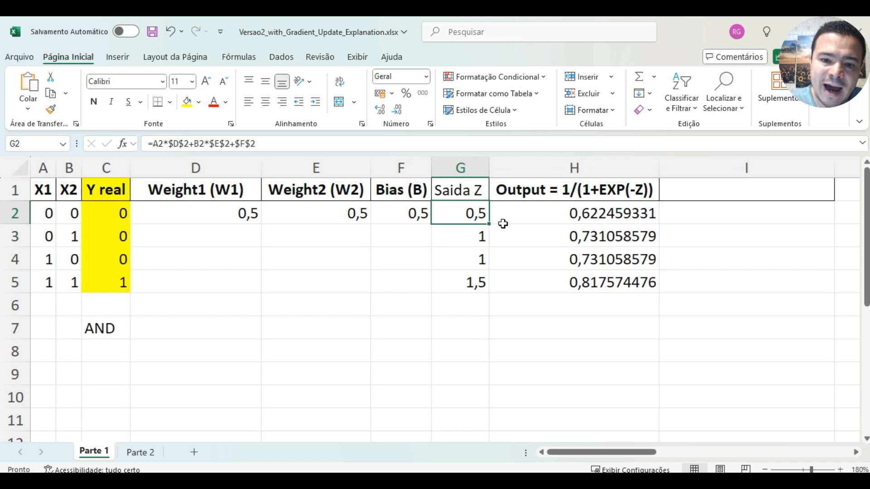
drag(489, 224, 493, 293)
click(311, 297)
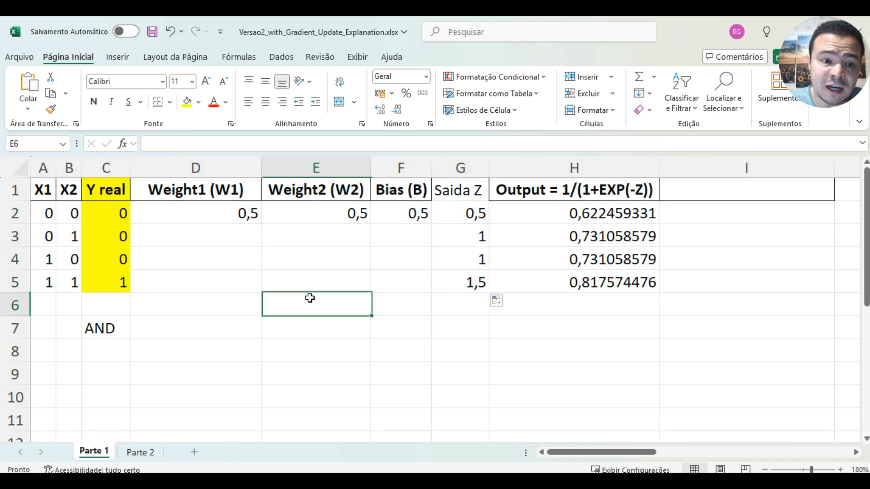
Review the X1 and X2 input pairs from row 2 down to row 5
click(38, 222)
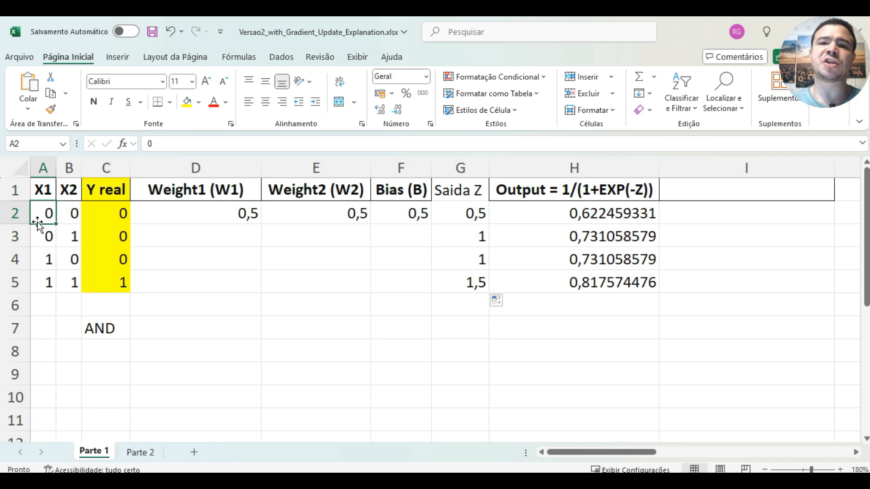
key(Right)
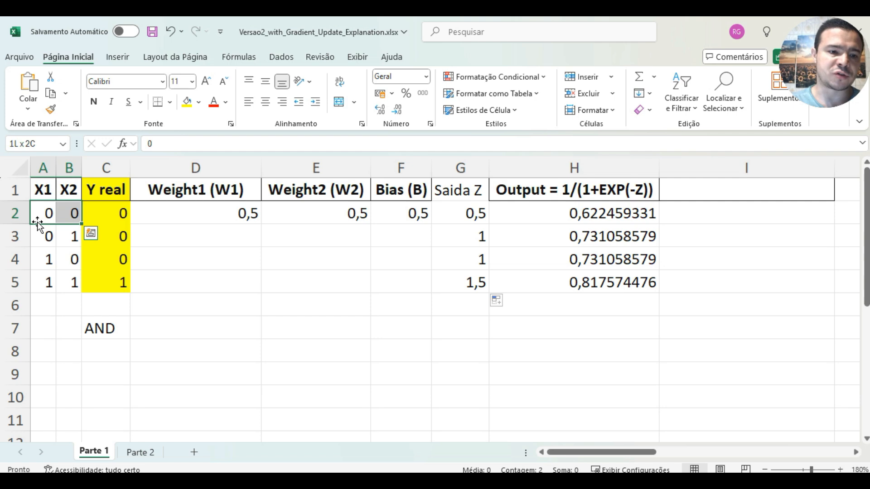
key(Down)
key(Down)
key(Down)
key(Left)
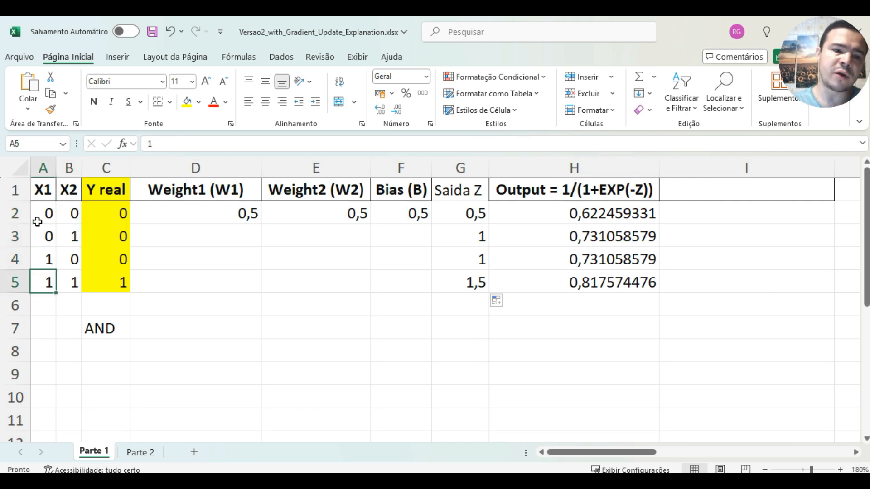
Trace row 5 from the inputs across to the Saida Z cell and back to X1
key(Right)
key(Right)
key(Right)
key(Right)
key(Right)
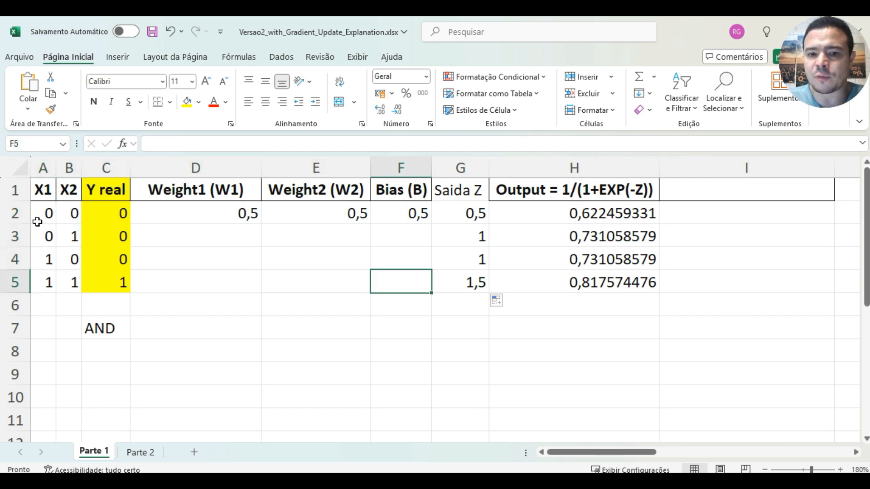
key(Right)
key(Left)
key(Left)
key(Left)
key(Left)
key(Left)
key(Left)
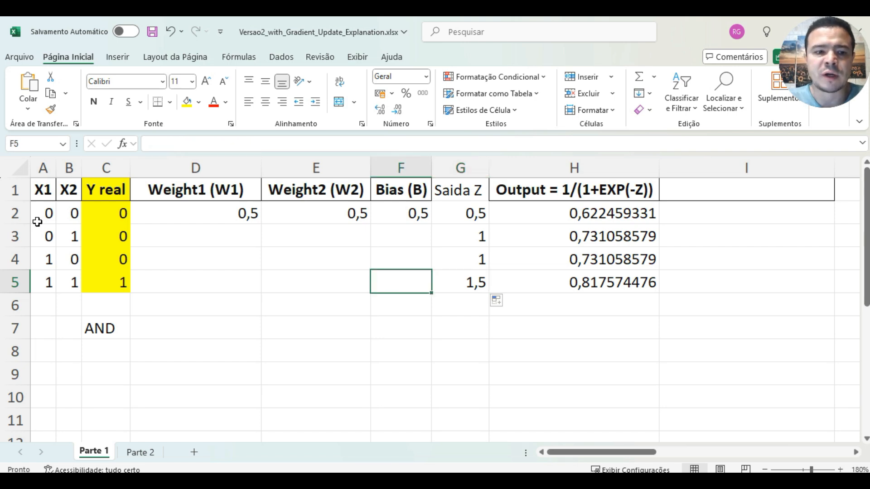
Trace row 2 from the X1 input across the weights and bias to the Saida Z cell
key(Up)
key(Up)
key(Up)
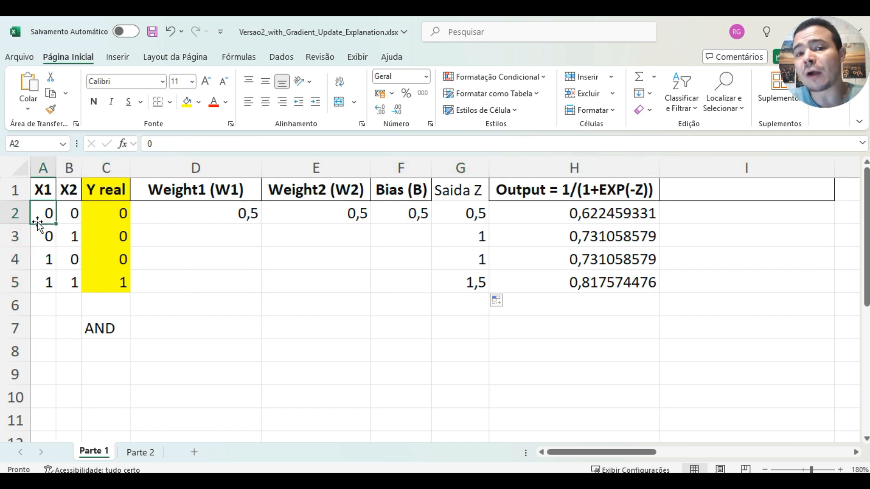
key(Right)
key(Right)
key(Right)
key(Right)
key(Right)
key(Right)
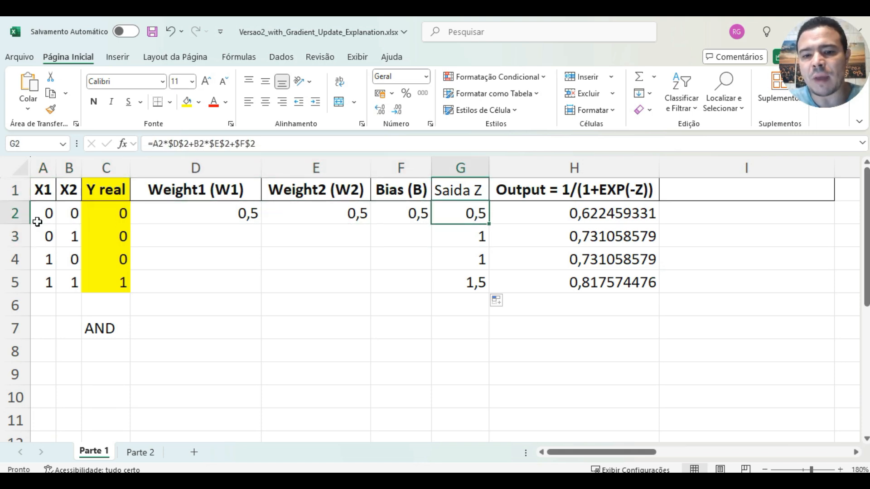
Examine the Saida Z values from row 2 down the column and return to G2
key(Down)
key(Down)
key(Down)
key(Down)
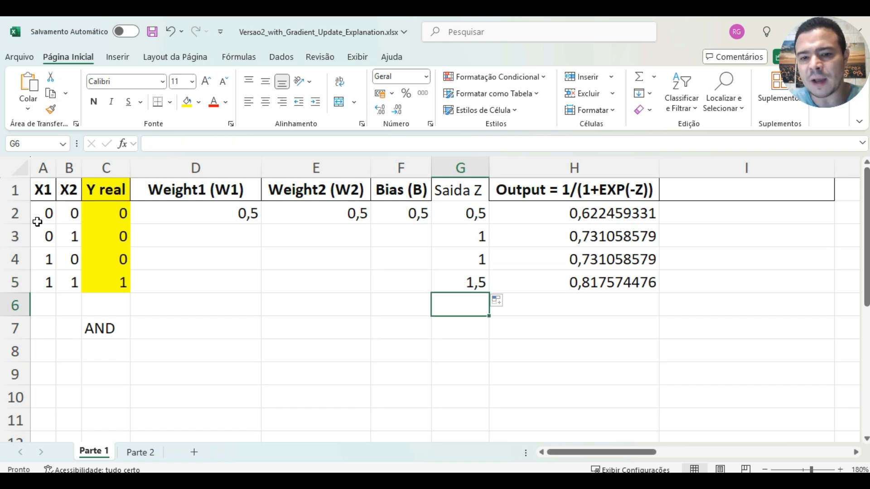
key(Up)
key(Up)
key(Up)
key(Up)
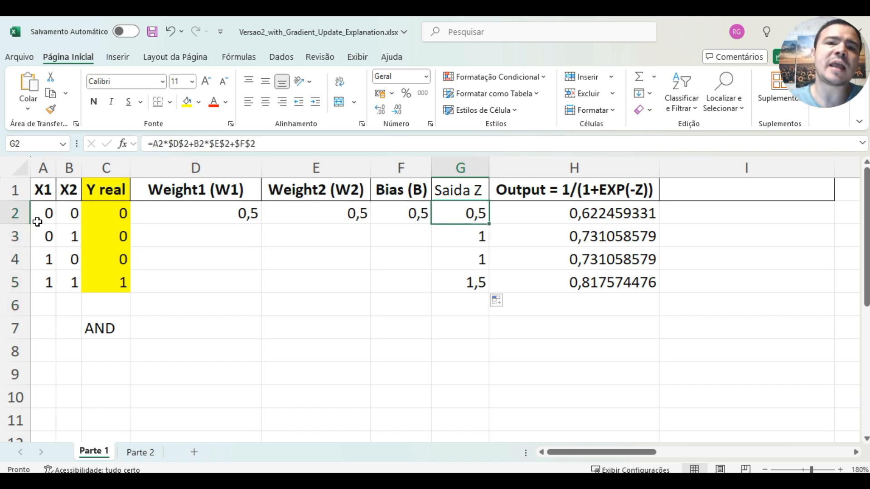
Re-enter the sigmoid formula =1/(1+EXP(-G2)) in the Output cell H2, following the column's header
key(Right)
key(Up)
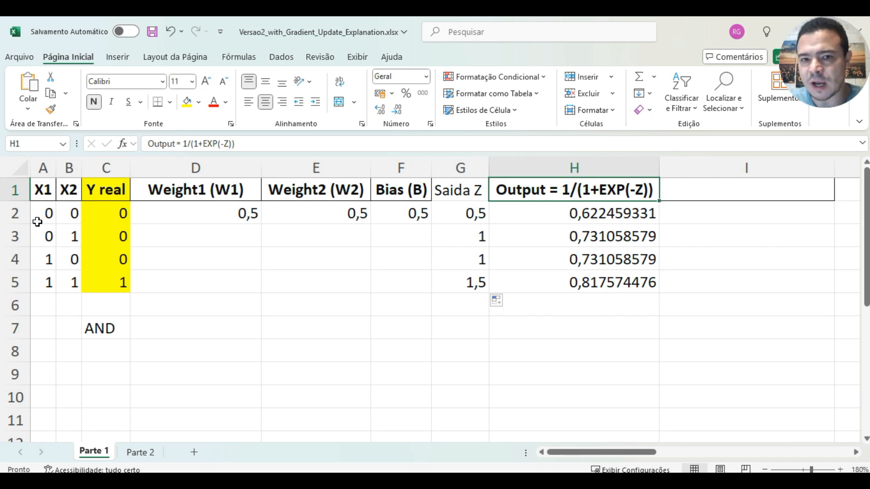
key(Down)
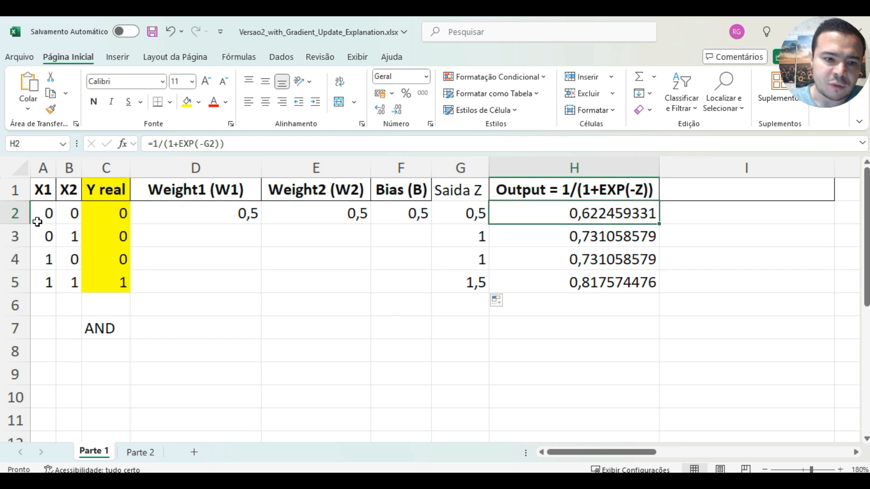
text(=)
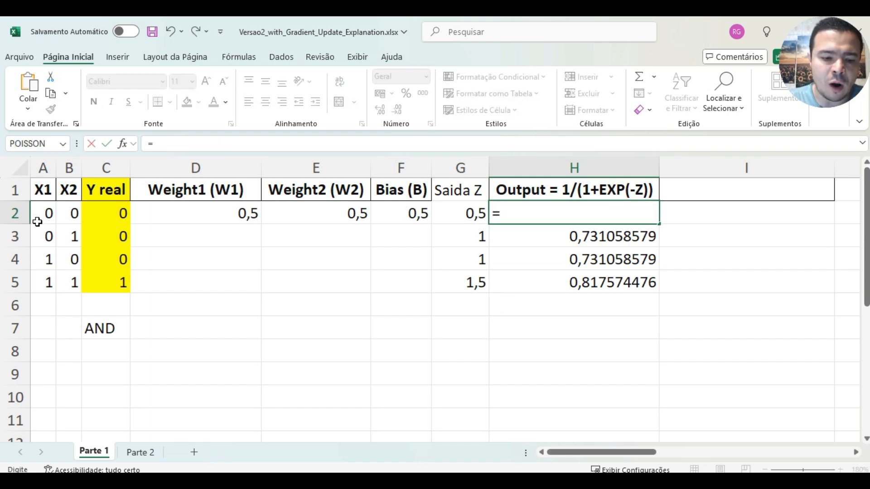
text(1/()
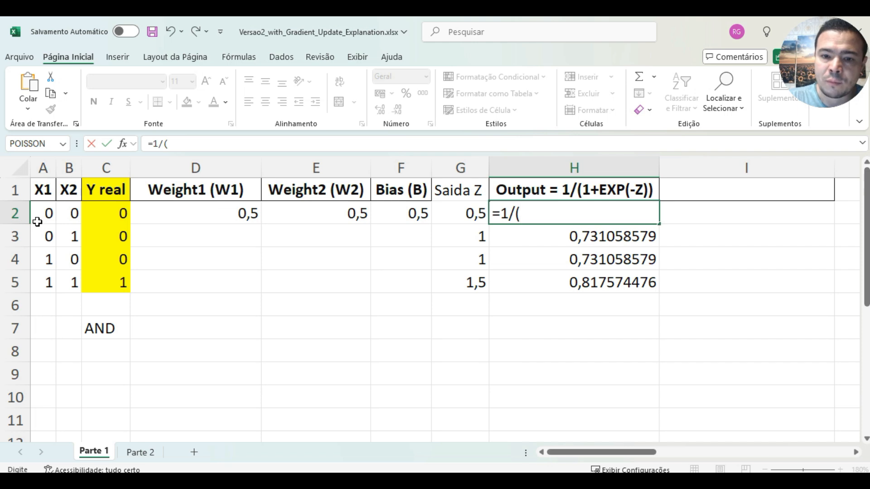
text(1+exp)
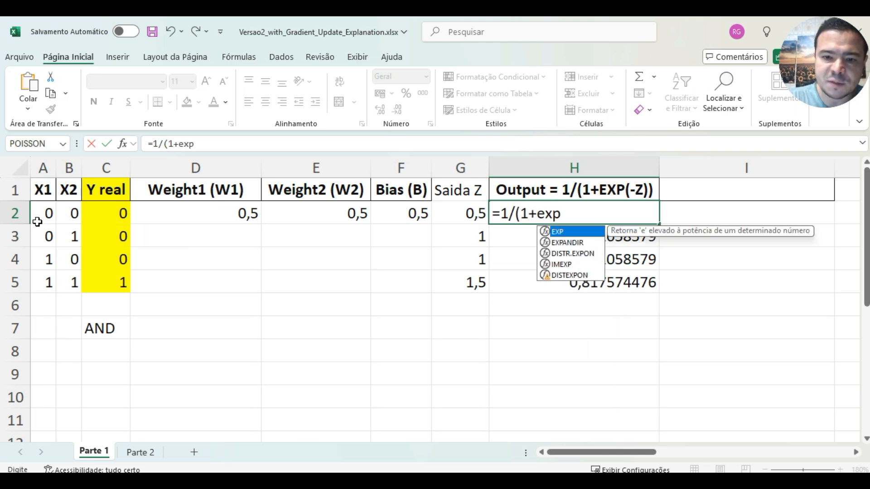
text((-)
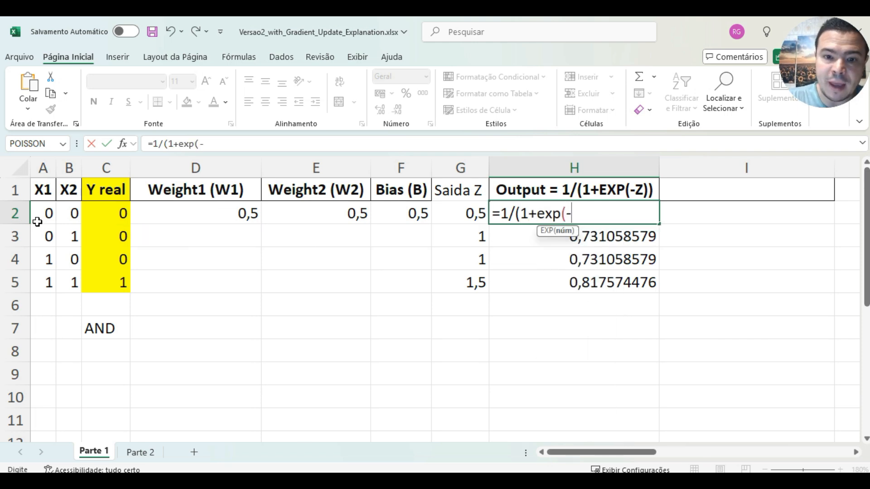
key(Left)
text()))
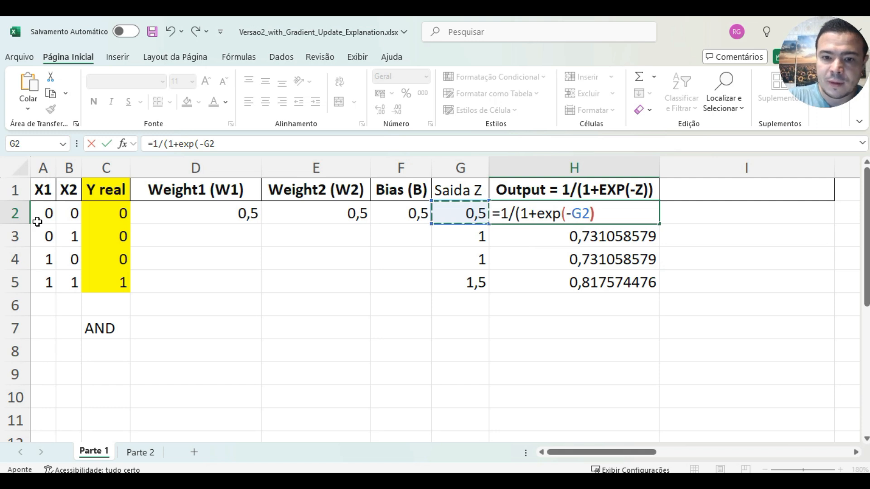
key(Return)
key(Up)
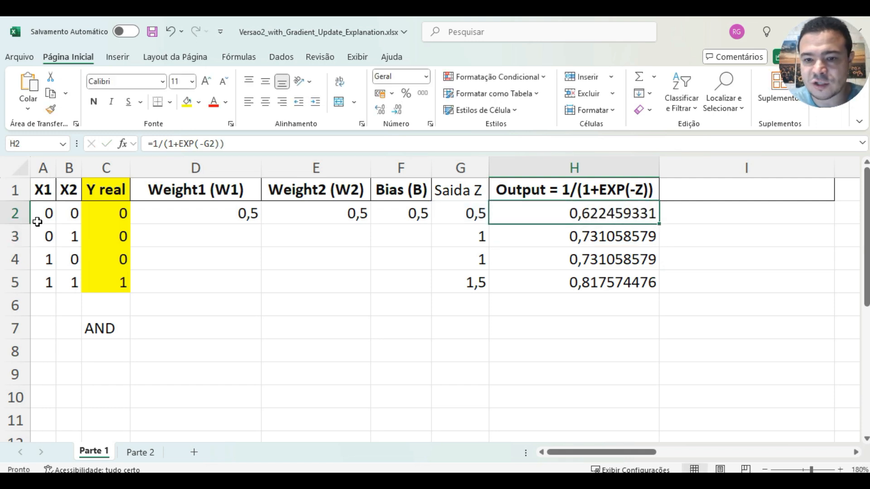
Fill the Output formula from H2 down to H5 and deselect the filled range
drag(659, 224, 643, 291)
click(562, 320)
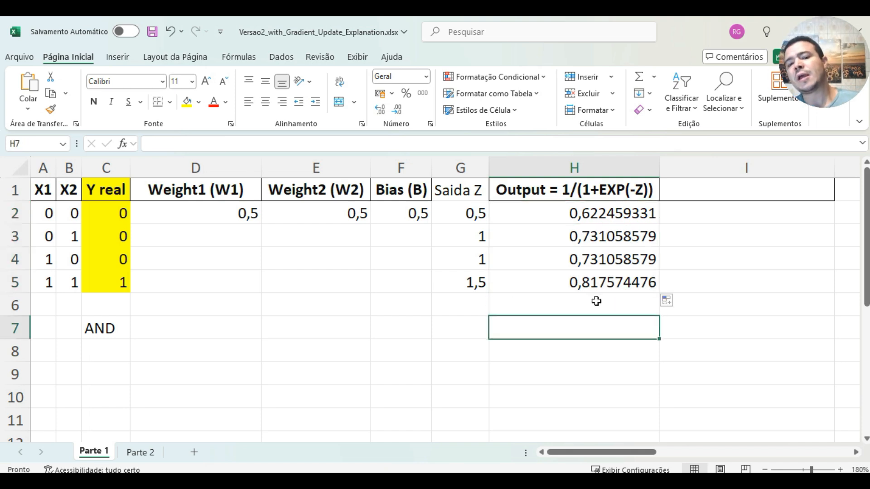
click(589, 350)
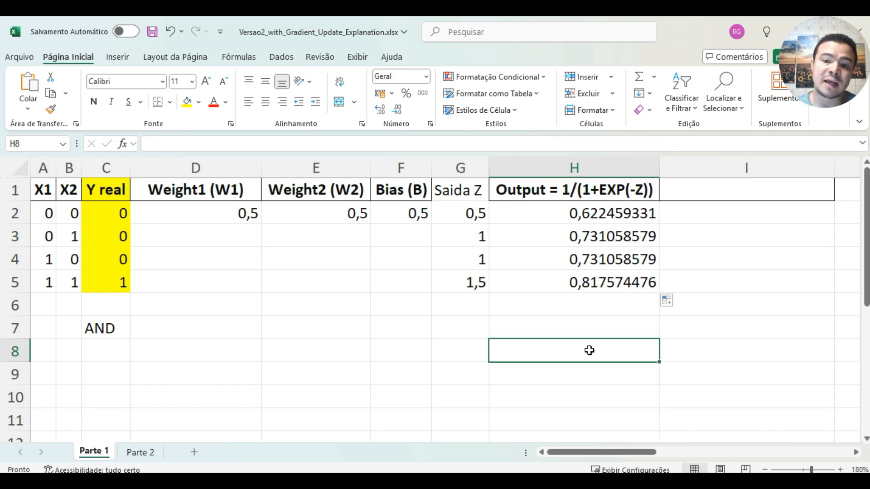
Highlight the four Output values, H2 to H5, for review
key(Up)
key(Up)
key(Up)
key(Up)
key(Up)
key(Up)
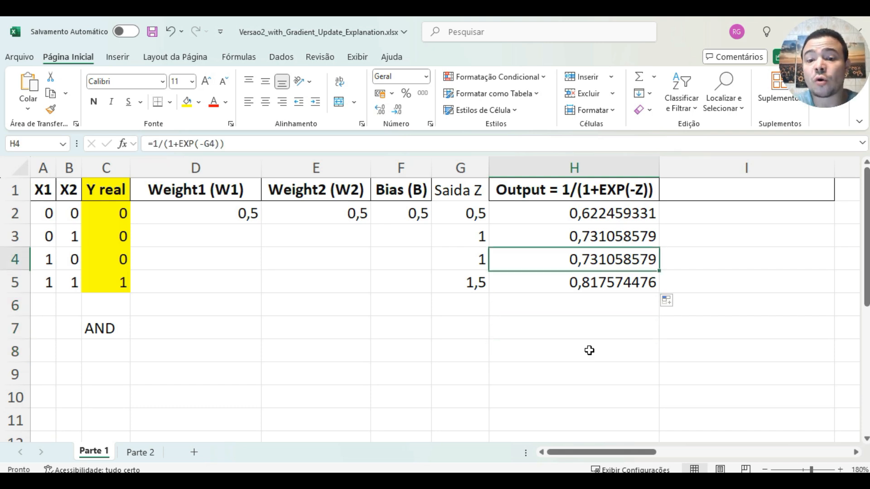
key(shift+Down)
key(shift+Down)
key(shift+Down)
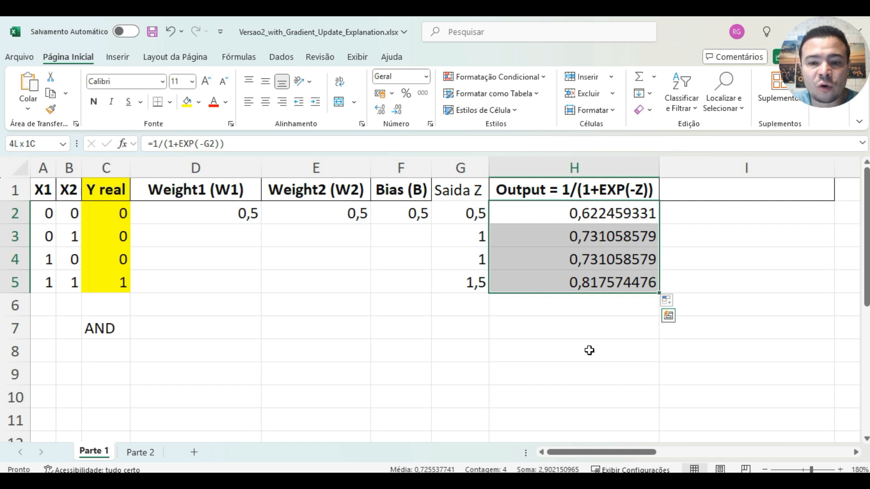
Highlight the Y real values, C2 to C5, for comparison with the neuron's outputs
key(Left)
key(Left)
key(Left)
key(Left)
key(Left)
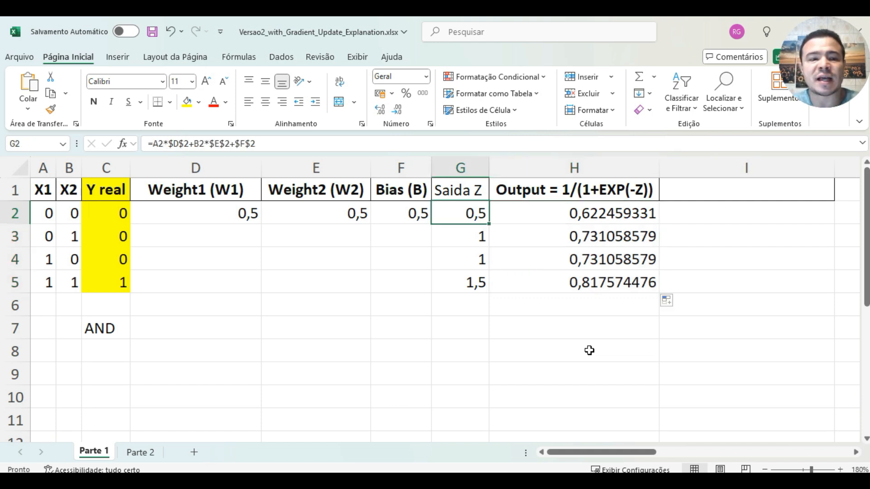
key(shift+Down)
key(shift+Down)
key(shift+Down)
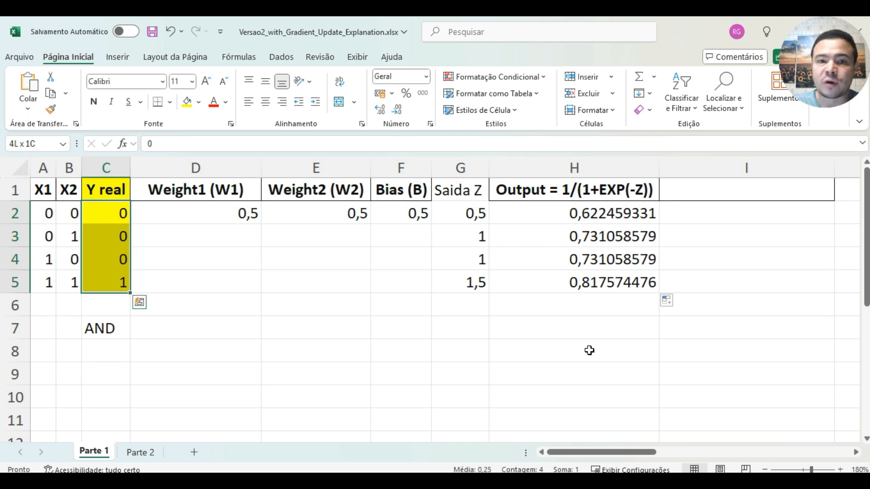
Go back to the Output column and review its values row by row, returning to H2
key(Right)
key(Right)
key(Right)
key(Right)
key(Right)
key(Right)
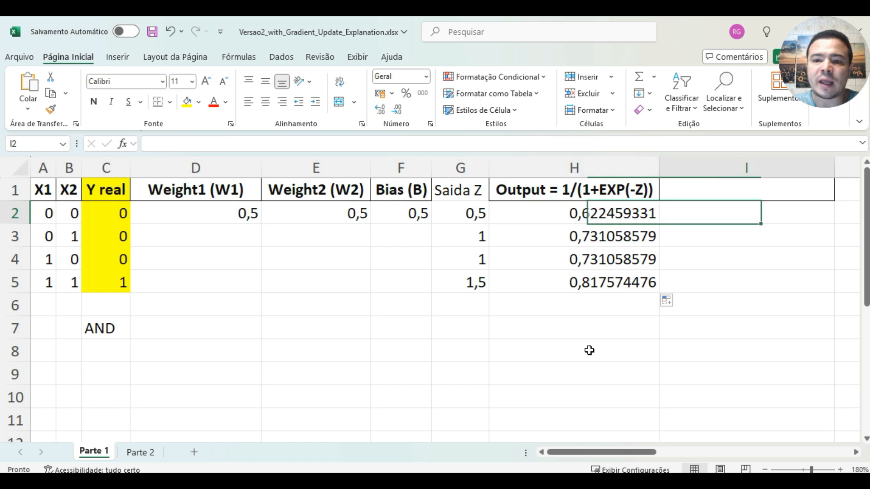
key(Left)
key(Down)
key(Down)
key(Down)
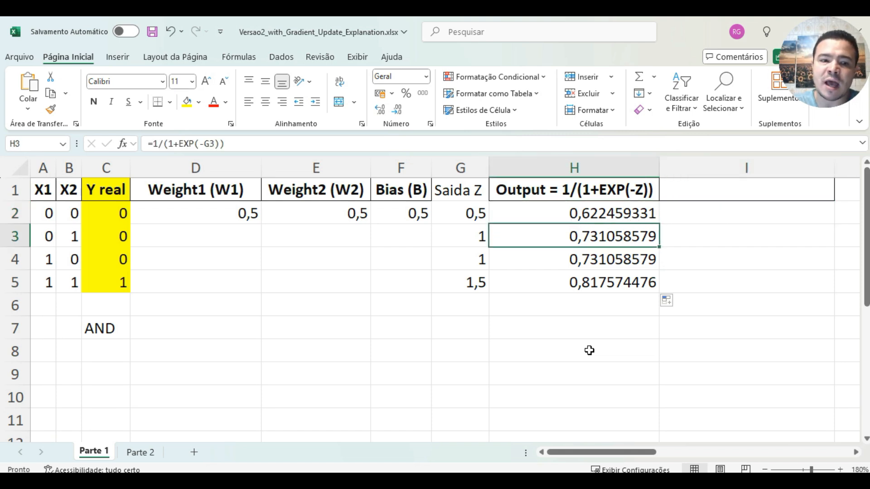
key(Up)
key(Up)
key(Up)
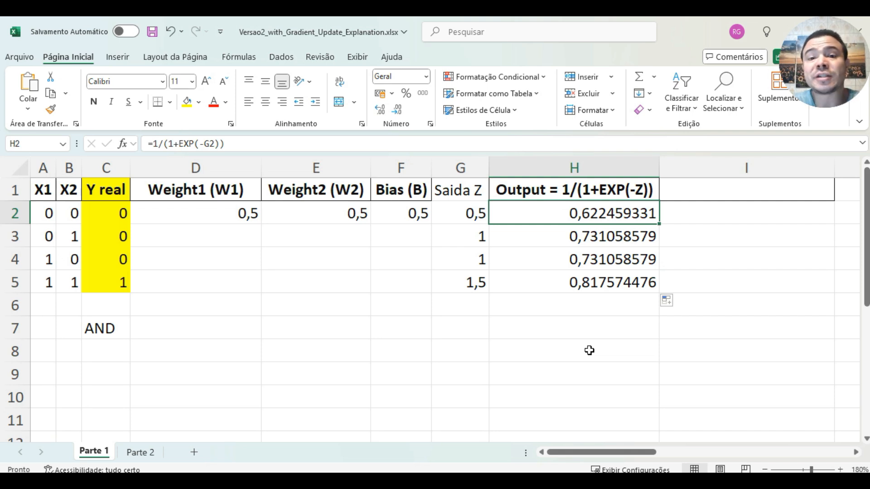
Review the Weight1, Weight2 and bias cells in row 2, ending in the Y real column at C3
key(Left)
key(Left)
key(Left)
key(Left)
key(Right)
key(Right)
key(Right)
key(Left)
key(Left)
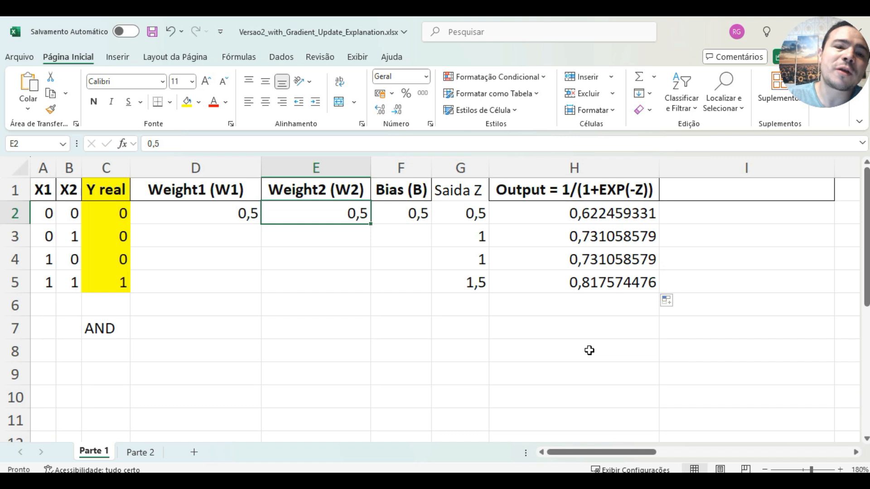
key(Left)
key(Right)
key(Right)
key(Left)
key(Left)
key(Left)
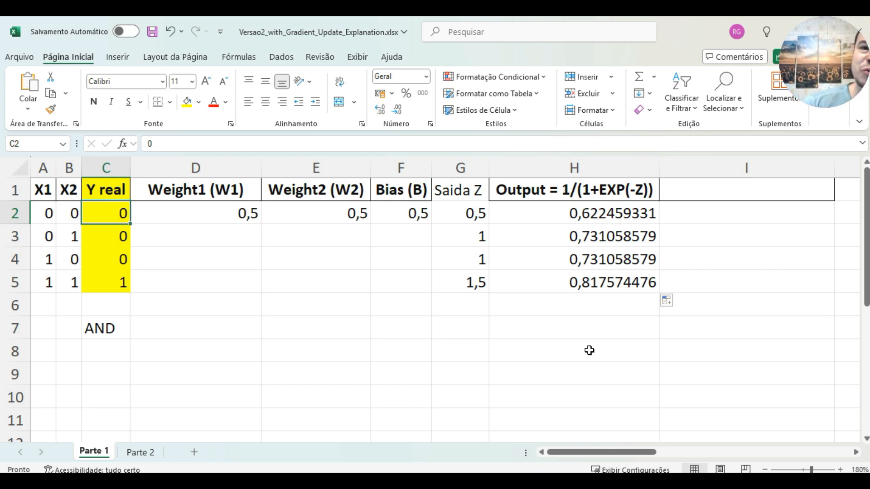
key(Down)
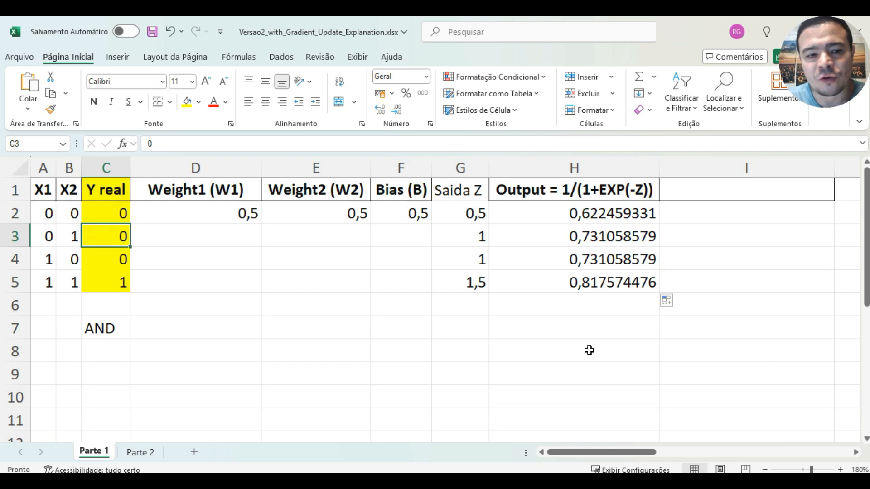